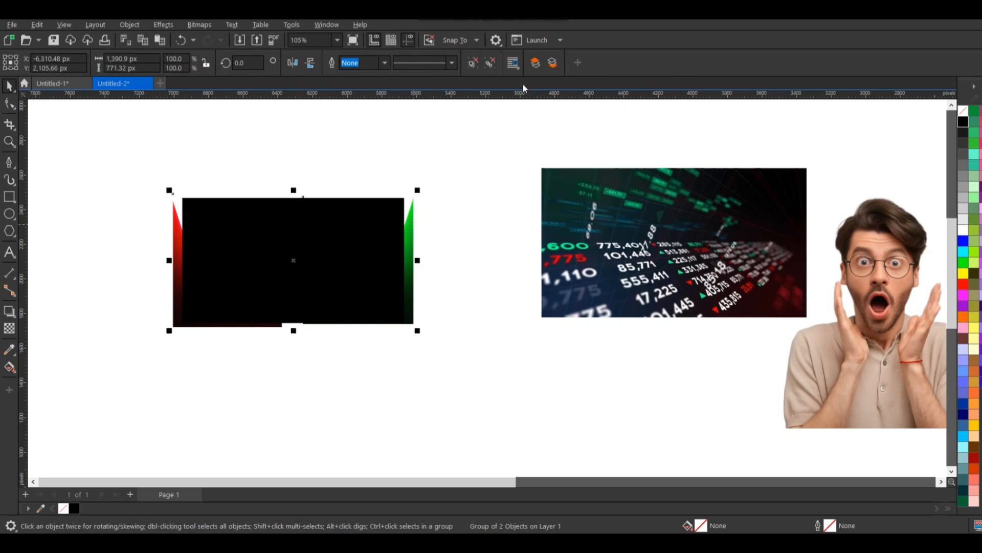
Step: Scale the red and green chart group down to about 1,326 × 735 px over the black rectangle
{"action": "left_click", "coordinate": [9, 142]}
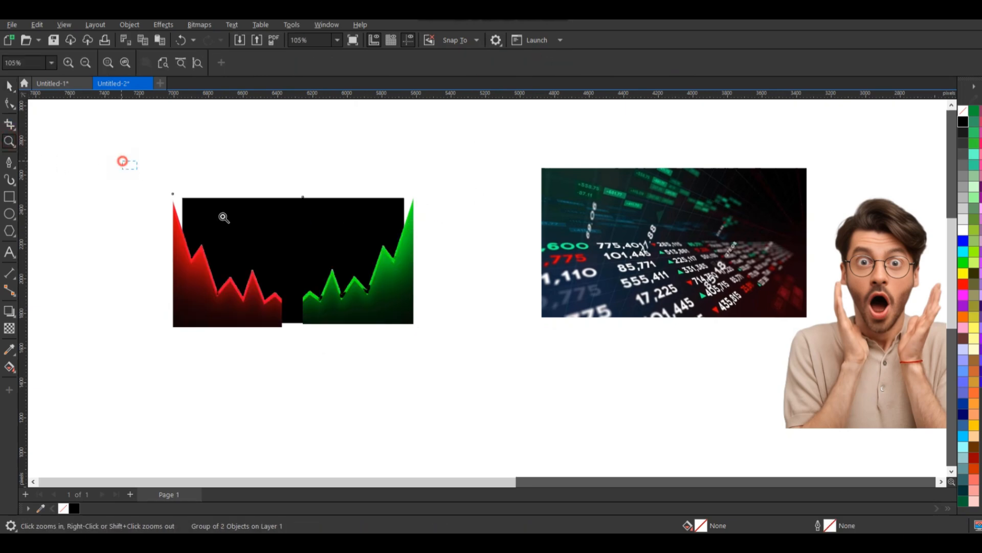
{"action": "left_click", "coordinate": [293, 257]}
{"action": "left_click", "coordinate": [9, 86]}
{"action": "scroll", "coordinate": [566, 270], "scroll_direction": "down", "scroll_amount": 1}
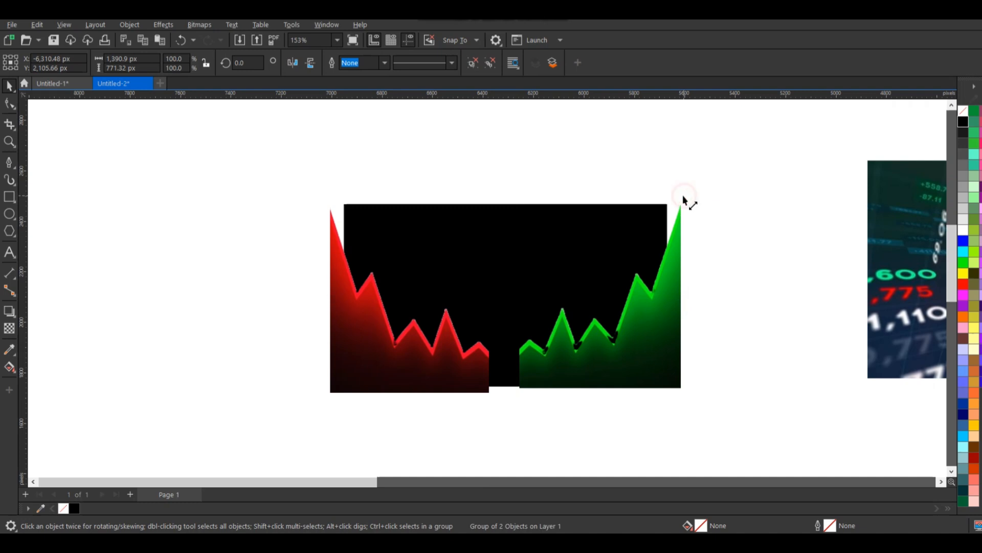
{"action": "left_click_drag", "start_coordinate": [683, 198], "coordinate": [675, 201]}
Step: Try to PowerClip the chart group inside the black rectangle
{"action": "right_click", "coordinate": [630, 330]}
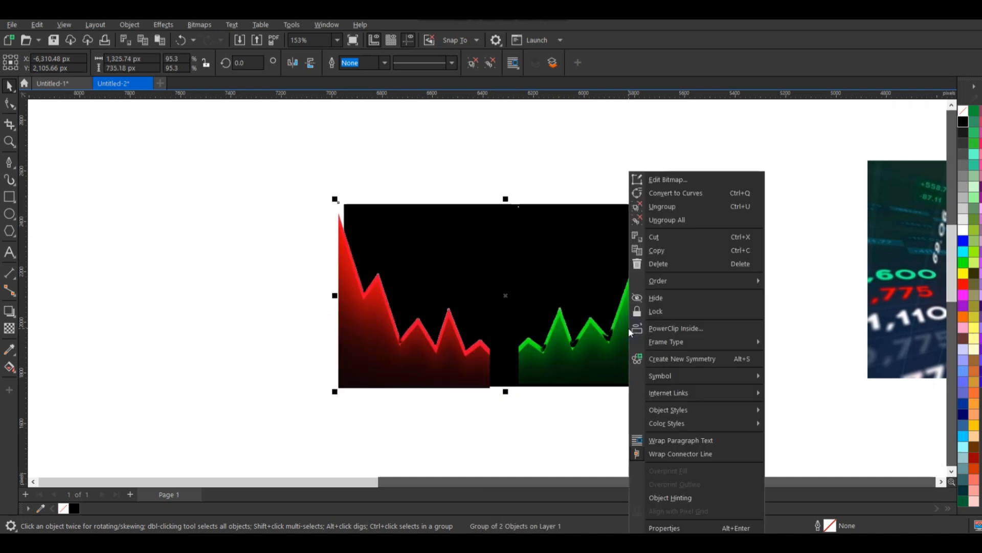
{"action": "left_click", "coordinate": [655, 336]}
{"action": "left_click", "coordinate": [562, 222]}
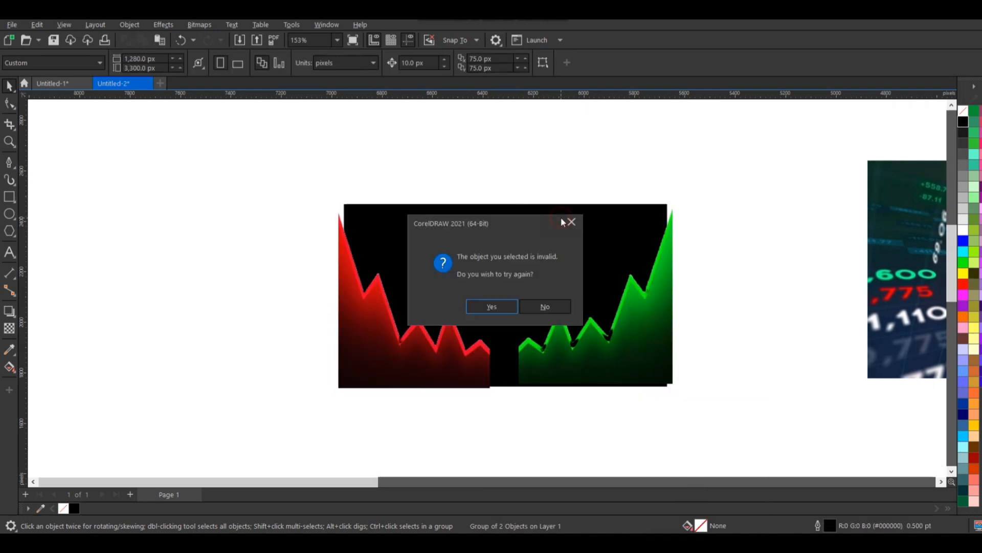
{"action": "left_click", "coordinate": [545, 308]}
{"action": "left_click", "coordinate": [596, 338]}
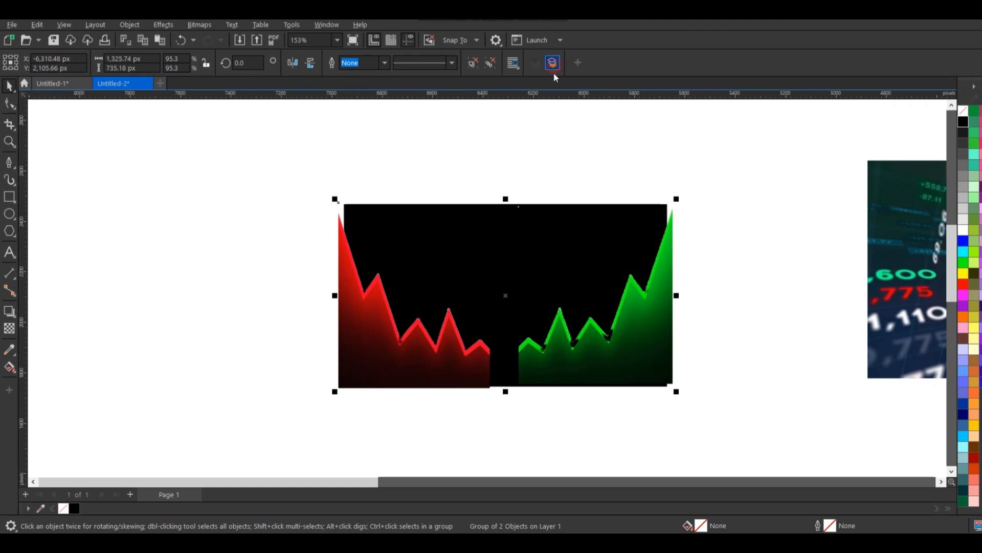
Step: Send the chart group behind the black rectangle and PowerClip it inside that rectangle
{"action": "left_click", "coordinate": [553, 66]}
{"action": "left_click", "coordinate": [136, 25]}
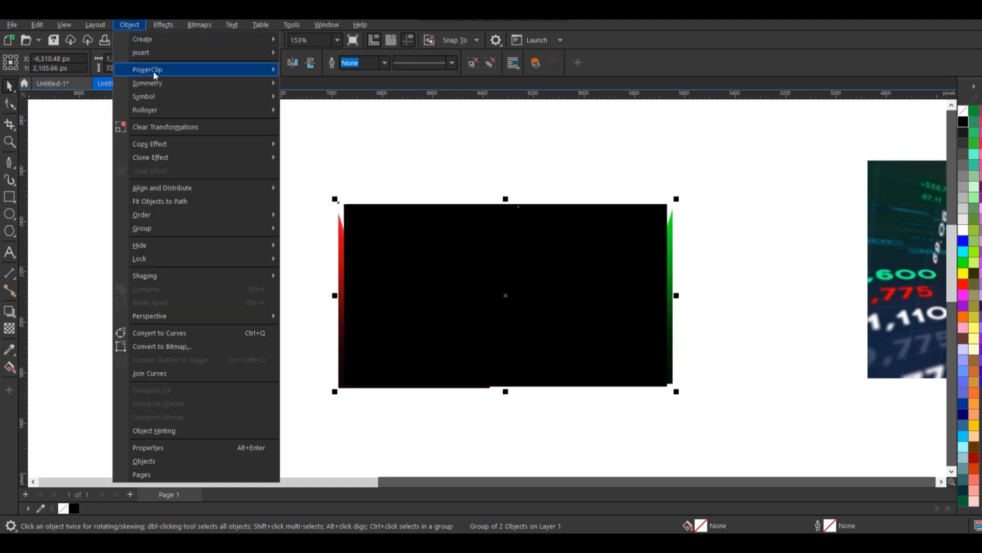
{"action": "mouse_move", "coordinate": [154, 70]}
{"action": "left_click", "coordinate": [305, 70]}
{"action": "left_click", "coordinate": [382, 211]}
{"action": "left_click", "coordinate": [282, 204]}
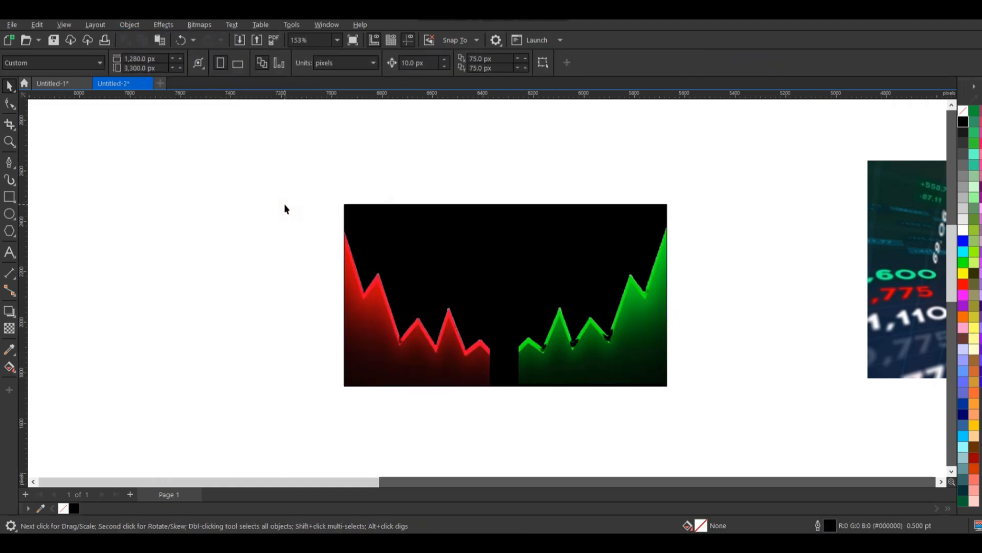
Step: Place the surprised man's photo in front of the chart background and scale it to about 726 × 835 px
{"action": "scroll", "coordinate": [280, 203], "scroll_direction": "down", "scroll_amount": 1}
{"action": "scroll", "coordinate": [179, 292], "scroll_direction": "down", "scroll_amount": 1}
{"action": "left_click_drag", "start_coordinate": [755, 380], "coordinate": [340, 322]}
{"action": "scroll", "coordinate": [342, 237], "scroll_direction": "up", "scroll_amount": 1}
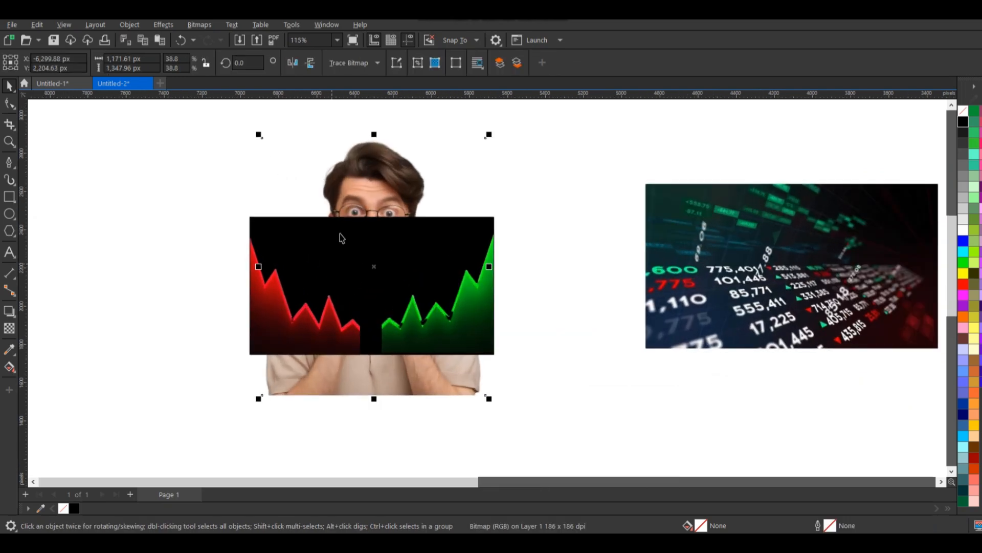
{"action": "left_click", "coordinate": [505, 65]}
{"action": "left_click_drag", "start_coordinate": [490, 135], "coordinate": [450, 185]}
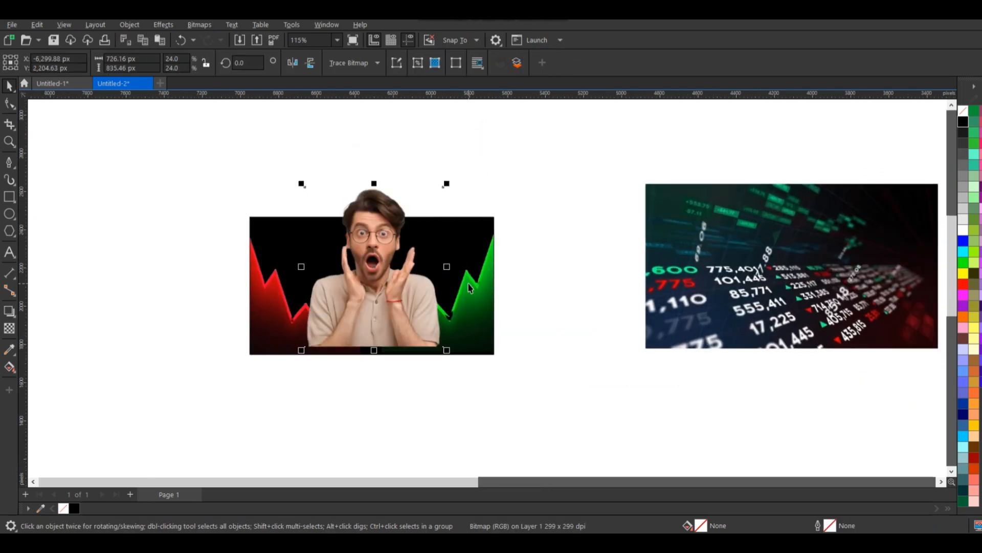
Step: Scale the man's photo to about 590 × 678 px and align it to the bottom centre of the background
{"action": "left_click", "coordinate": [469, 288], "text": "shift"}
{"action": "scroll", "coordinate": [254, 204], "scroll_direction": "up", "scroll_amount": 1}
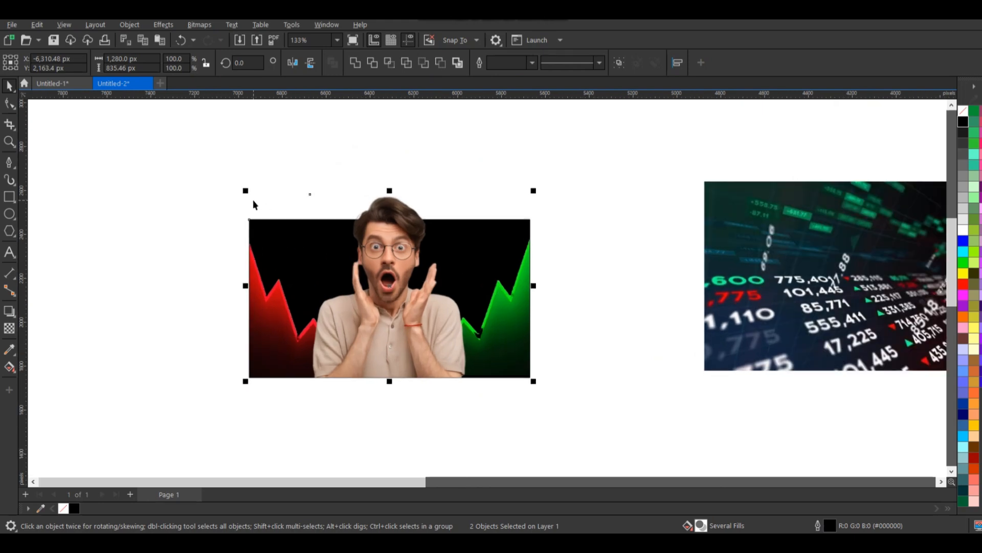
{"action": "scroll", "coordinate": [253, 204], "scroll_direction": "up", "scroll_amount": 1}
{"action": "left_click", "coordinate": [494, 193]}
{"action": "left_click_drag", "start_coordinate": [504, 190], "coordinate": [491, 210]}
{"action": "left_click", "coordinate": [494, 271], "text": "shift"}
{"action": "key", "text": "r"}
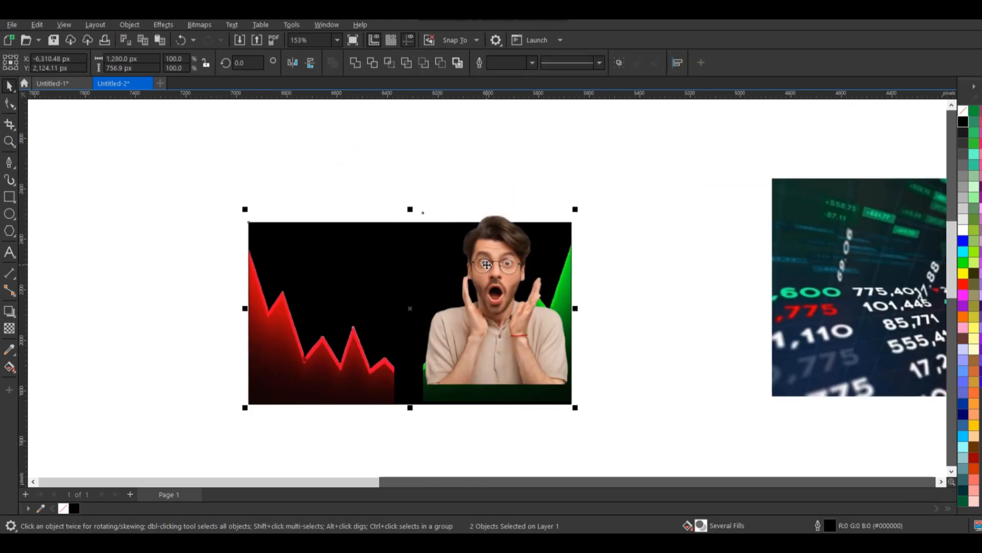
{"action": "key", "text": "c"}
{"action": "left_click", "coordinate": [352, 172]}
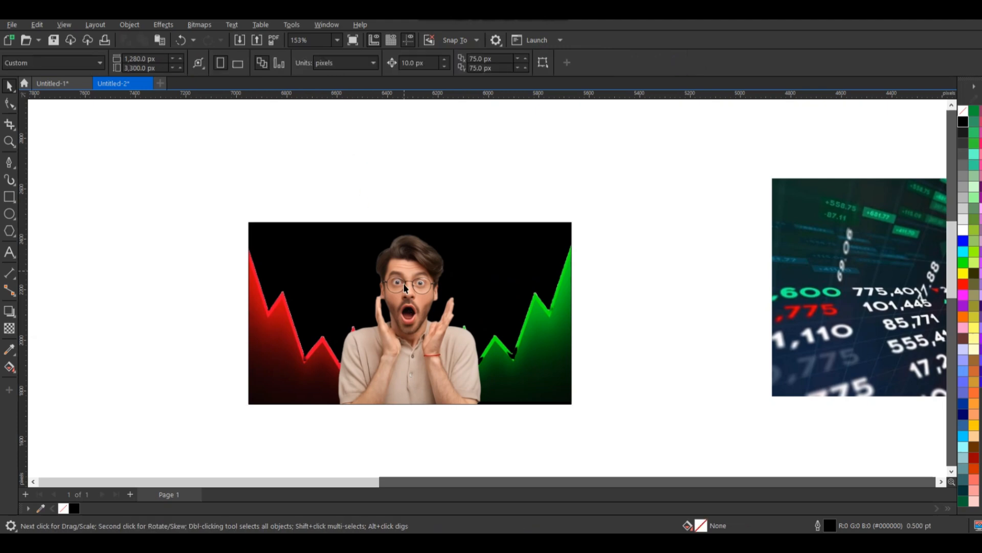
{"action": "left_click", "coordinate": [418, 277]}
{"action": "left_click_drag", "start_coordinate": [485, 233], "coordinate": [496, 228]}
{"action": "left_click", "coordinate": [347, 182]}
Step: Move the man's photo off the chart background into the empty space beside the stock-numbers image
{"action": "left_click", "coordinate": [403, 296]}
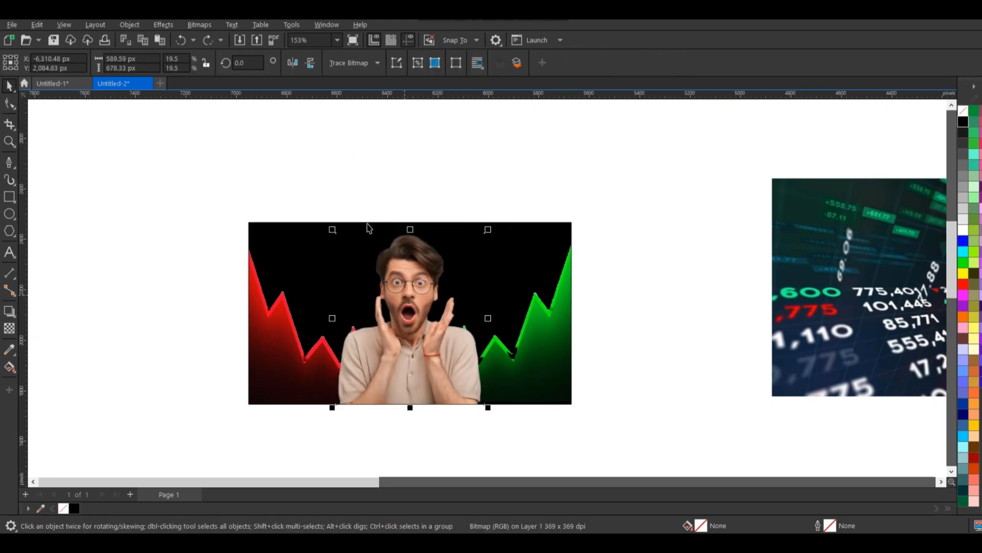
{"action": "left_click", "coordinate": [359, 204]}
{"action": "left_click_drag", "start_coordinate": [427, 373], "coordinate": [683, 375]}
{"action": "left_click", "coordinate": [438, 340]}
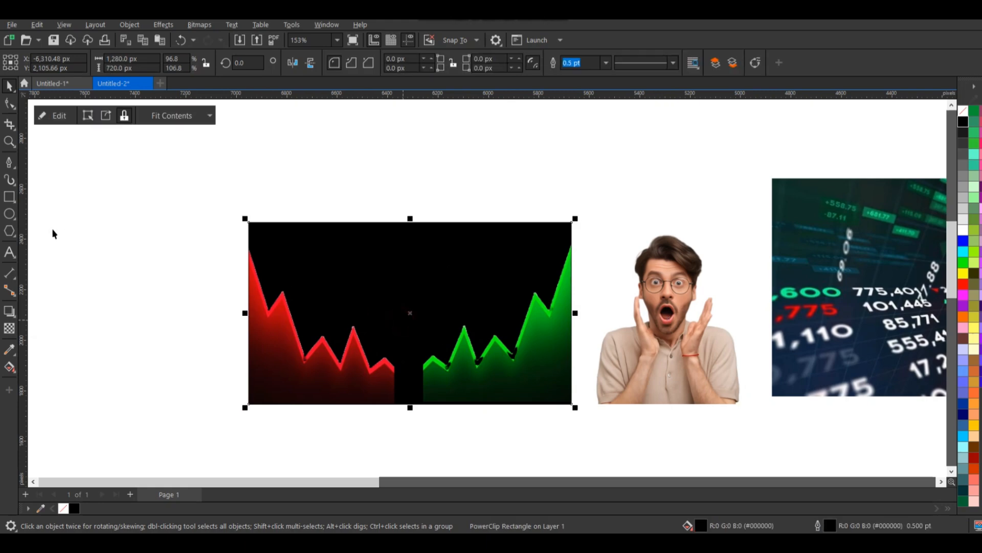
Step: Draw a circle about 340 px wide in the middle of the background, filled green with no outline
{"action": "left_click", "coordinate": [8, 215]}
{"action": "left_click_drag", "start_coordinate": [363, 265], "coordinate": [453, 355]}
{"action": "key", "text": "space"}
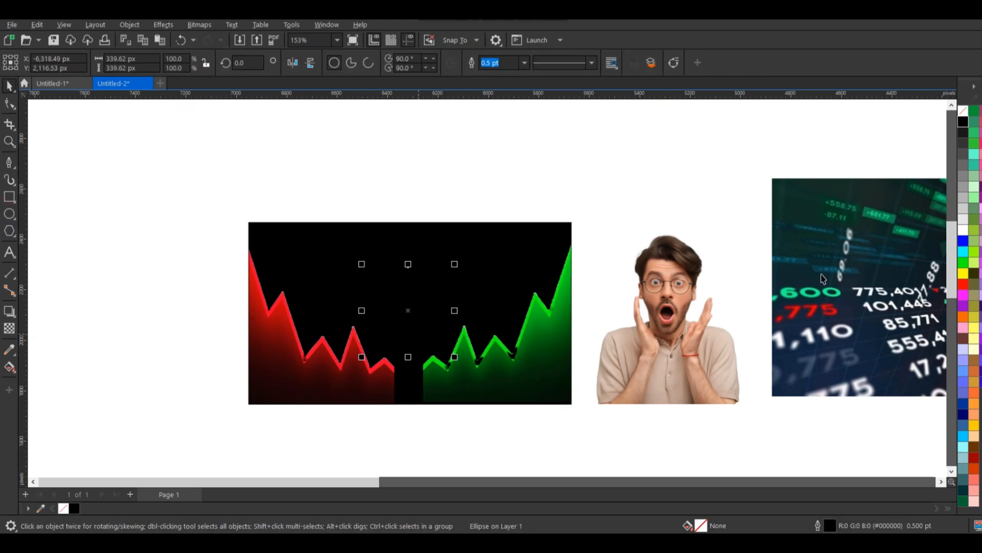
{"action": "left_click", "coordinate": [964, 252]}
{"action": "left_click", "coordinate": [962, 259]}
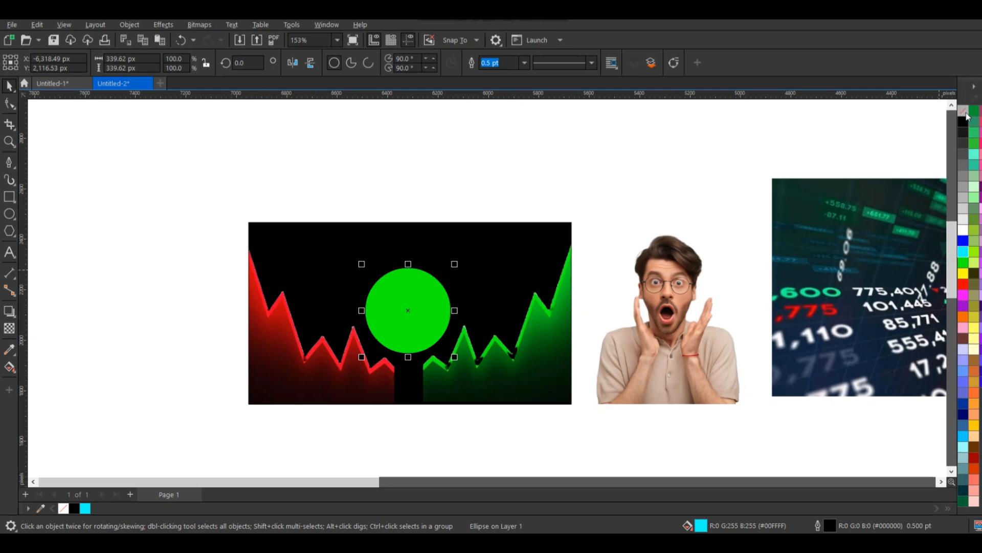
{"action": "right_click", "coordinate": [962, 111]}
{"action": "left_click", "coordinate": [957, 128]}
Step: Align the green circle to the horizontal centre of the chart background
{"action": "scroll", "coordinate": [362, 208], "scroll_direction": "up", "scroll_amount": 1}
{"action": "left_click", "coordinate": [403, 246], "text": "shift"}
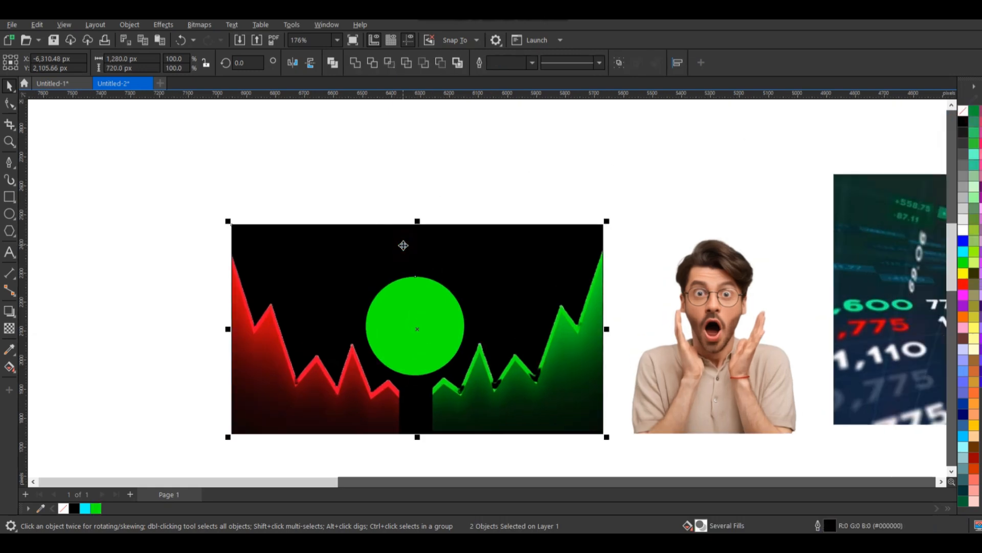
{"action": "key", "text": "c"}
{"action": "left_click", "coordinate": [331, 181]}
{"action": "left_click_drag", "start_coordinate": [307, 174], "coordinate": [519, 401]}
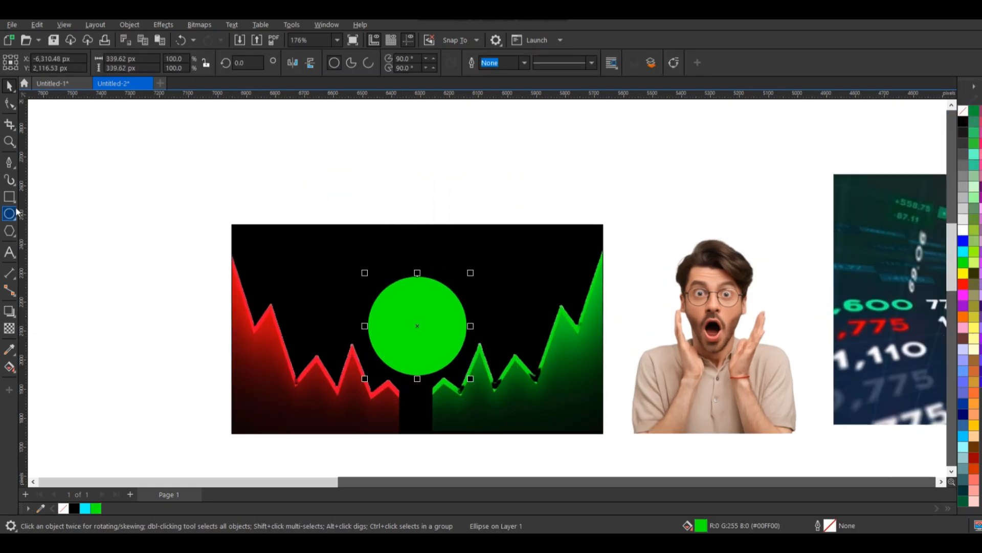
Step: Draw a vertical line across the full background height with the Pen tool and centre it on the circle
{"action": "left_click", "coordinate": [9, 163]}
{"action": "left_click", "coordinate": [418, 204]}
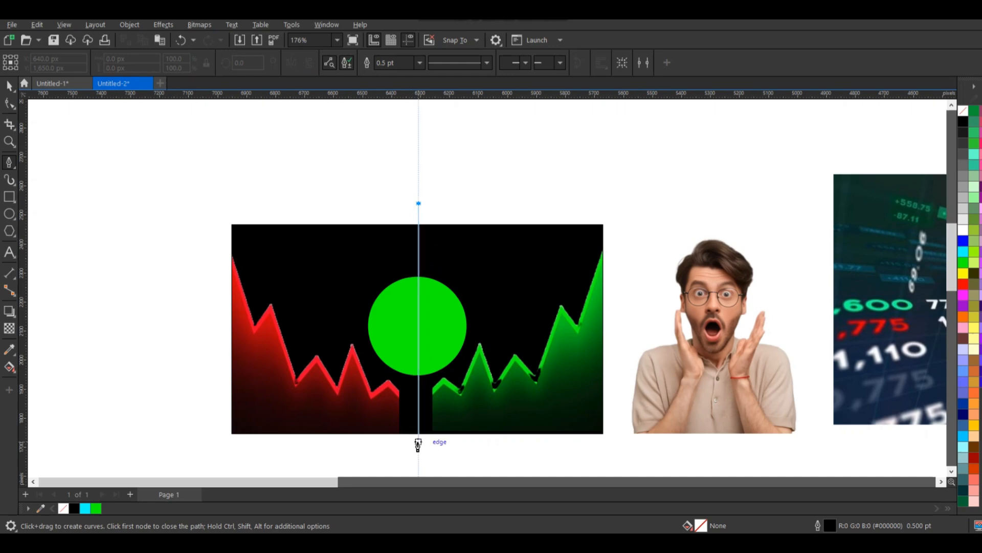
{"action": "double_click", "coordinate": [418, 443]}
{"action": "key", "text": "space"}
{"action": "left_click", "coordinate": [440, 344], "text": "shift"}
{"action": "key", "text": "c"}
{"action": "key", "text": "e"}
{"action": "left_click", "coordinate": [326, 185]}
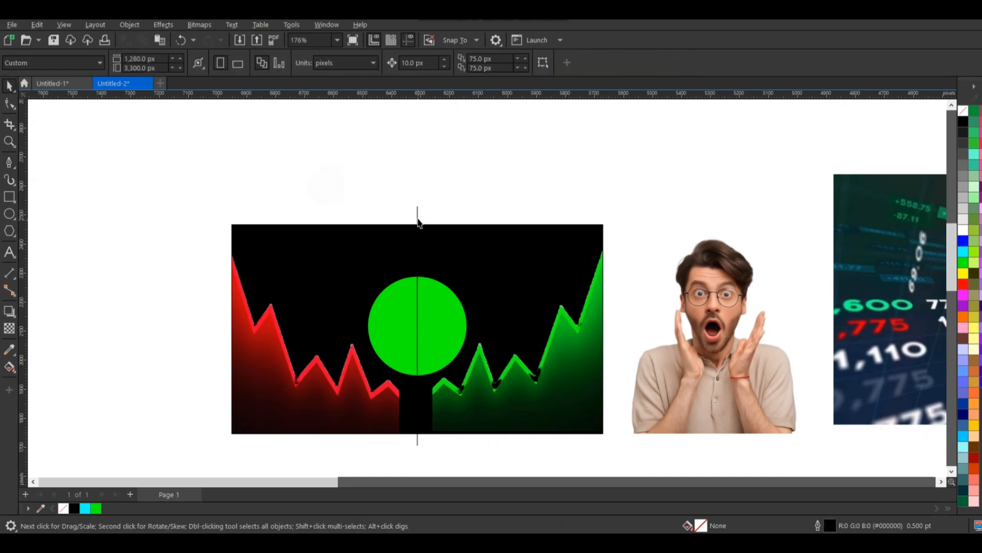
Step: Split the circle into two separate halves along the vertical line and delete the line
{"action": "left_click", "coordinate": [418, 222]}
{"action": "left_click", "coordinate": [441, 310], "text": "shift"}
{"action": "left_click", "coordinate": [417, 211]}
{"action": "right_click", "coordinate": [418, 211]}
{"action": "left_click", "coordinate": [445, 261]}
{"action": "left_click", "coordinate": [435, 289]}
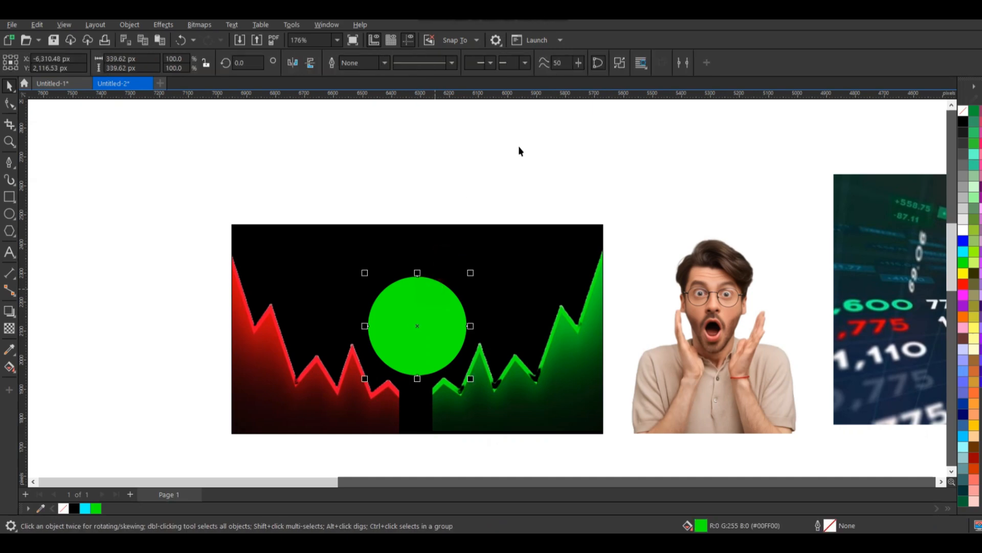
{"action": "left_click", "coordinate": [620, 63]}
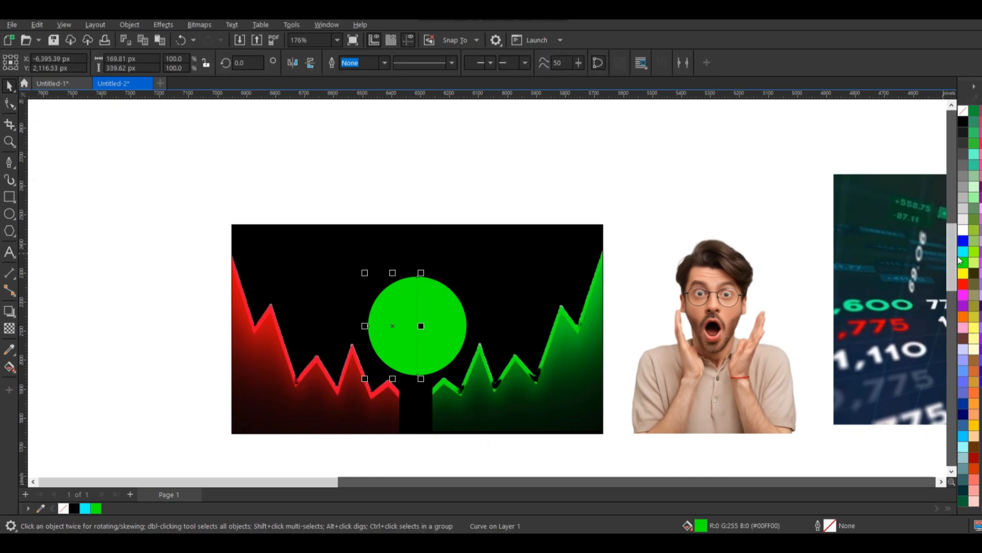
Step: Fill the circle's left half red and group the two halves
{"action": "left_click", "coordinate": [964, 284]}
{"action": "left_click_drag", "start_coordinate": [304, 174], "coordinate": [536, 385]}
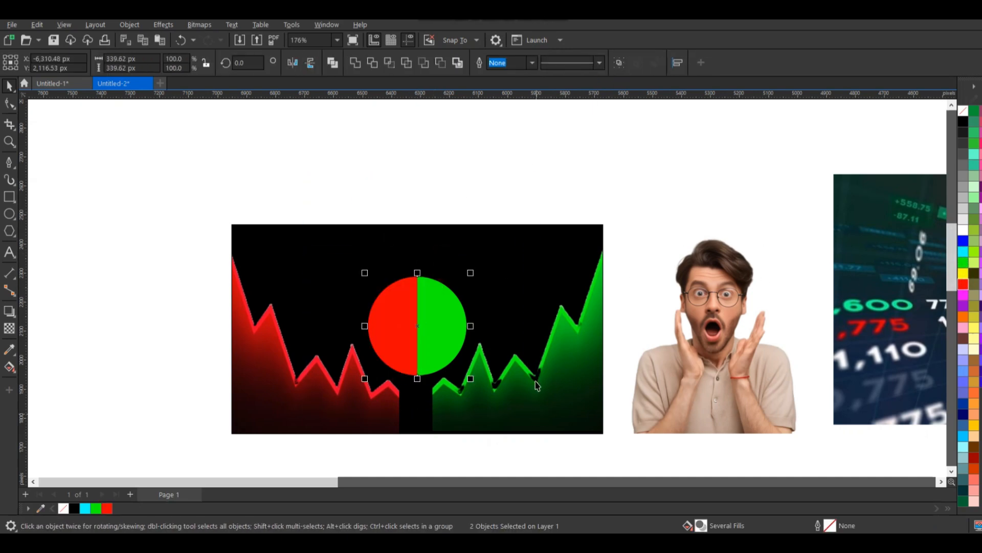
{"action": "left_click", "coordinate": [620, 63]}
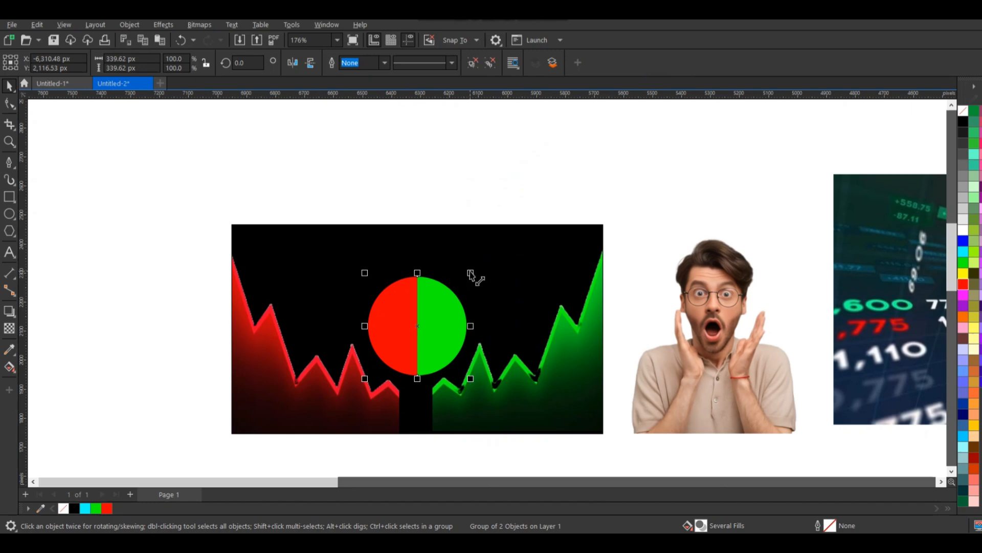
Step: Scale the red and green circle group to about 240 px and apply a Gaussian Blur with a 66.9 pixel radius
{"action": "left_click_drag", "start_coordinate": [470, 274], "coordinate": [456, 288]}
{"action": "left_click", "coordinate": [162, 24]}
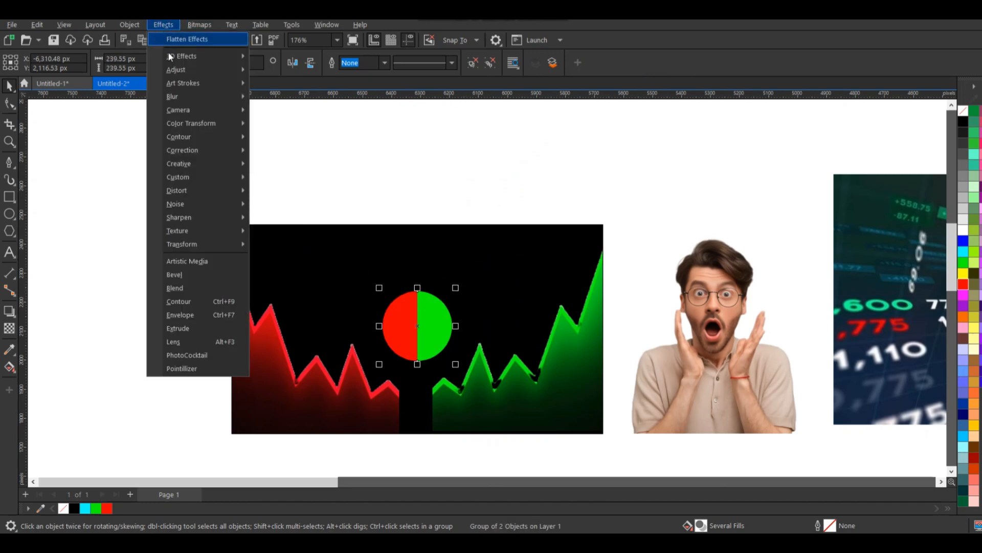
{"action": "mouse_move", "coordinate": [171, 97]}
{"action": "left_click", "coordinate": [300, 119]}
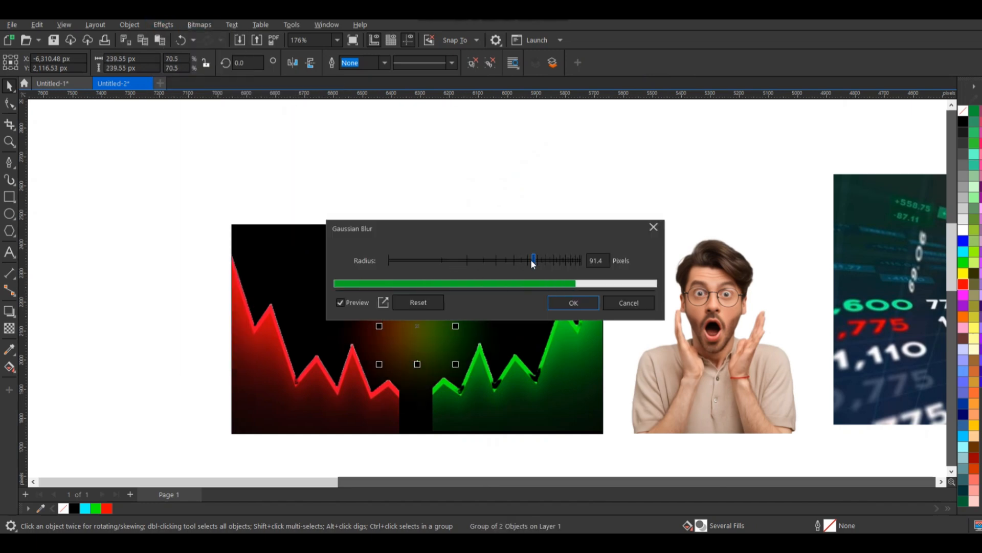
{"action": "left_click_drag", "start_coordinate": [500, 233], "coordinate": [348, 137]}
{"action": "left_click_drag", "start_coordinate": [394, 161], "coordinate": [370, 162]}
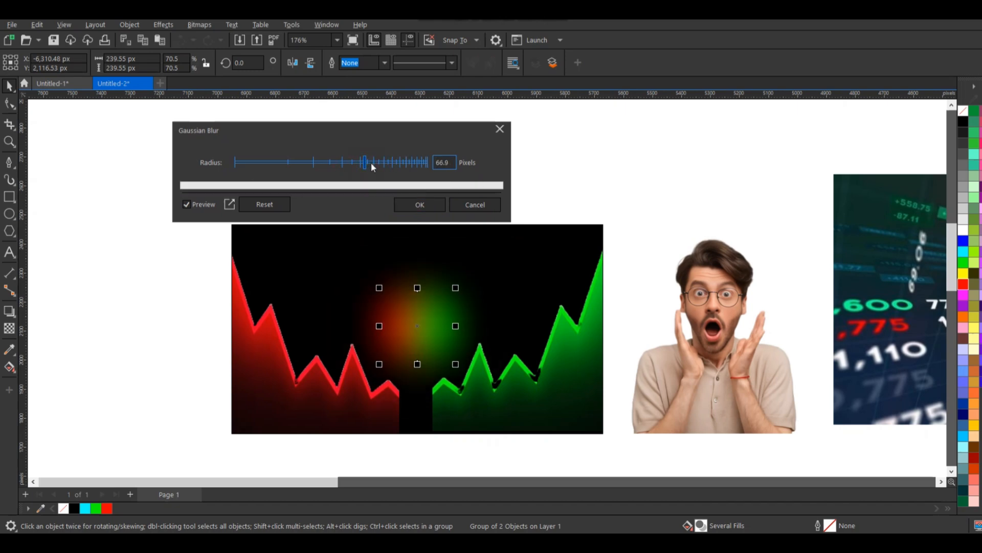
{"action": "left_click", "coordinate": [420, 205]}
Step: Enlarge the blurred circle group to about 445 px and centre it on the background both horizontally and vertically
{"action": "left_click_drag", "start_coordinate": [456, 365], "coordinate": [486, 397]}
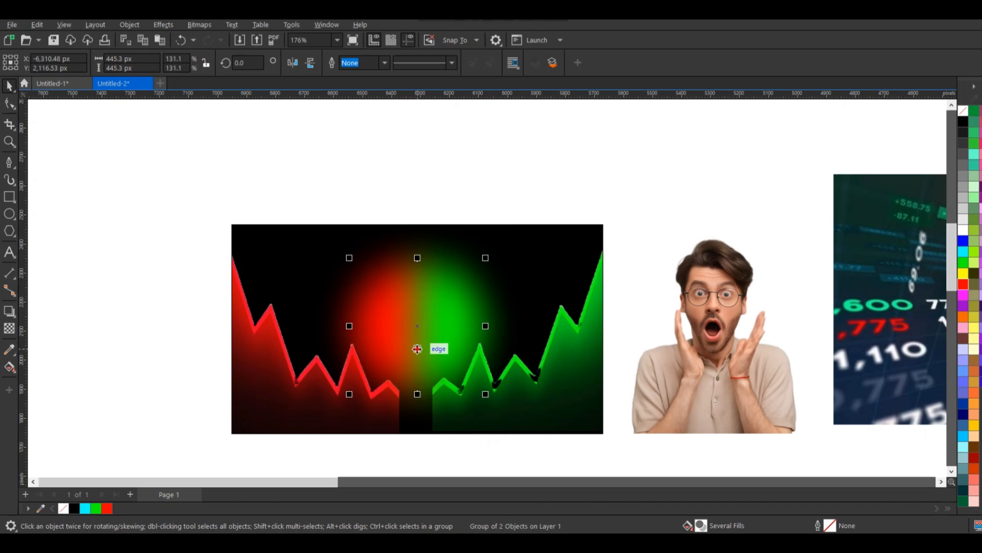
{"action": "left_click_drag", "start_coordinate": [417, 348], "coordinate": [416, 343]}
{"action": "left_click", "coordinate": [510, 266], "text": "shift"}
{"action": "key", "text": "c"}
{"action": "key", "text": "e"}
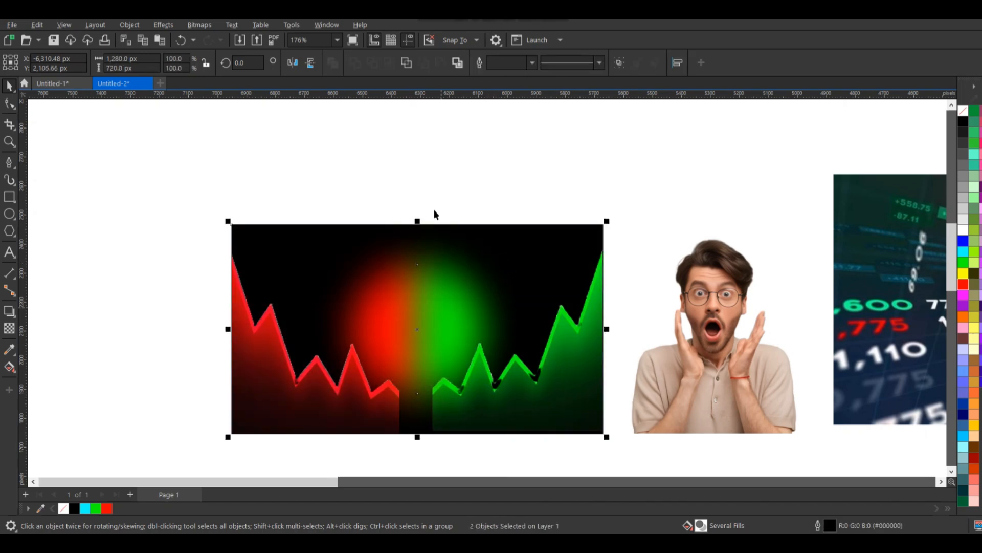
Step: PowerClip the blurred red and green glow inside the chart background rectangle
{"action": "left_click", "coordinate": [425, 182]}
{"action": "right_click", "coordinate": [418, 309]}
{"action": "left_click", "coordinate": [459, 331]}
{"action": "left_click", "coordinate": [256, 235]}
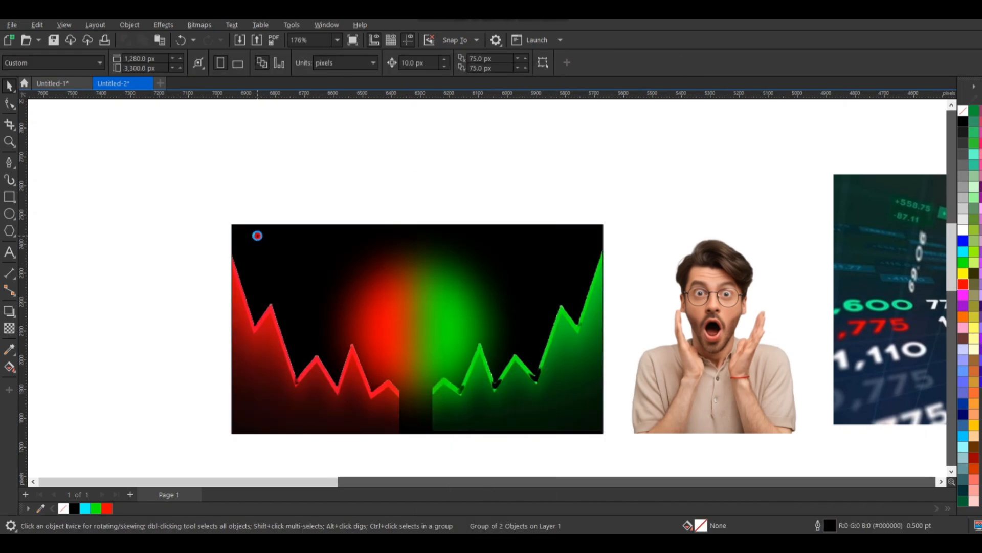
{"action": "left_click", "coordinate": [307, 176]}
Step: Align the man's photo to the horizontal centre of the chart background, in front of the glow
{"action": "left_click", "coordinate": [666, 359]}
{"action": "left_click", "coordinate": [433, 341], "text": "shift"}
{"action": "key", "text": "c"}
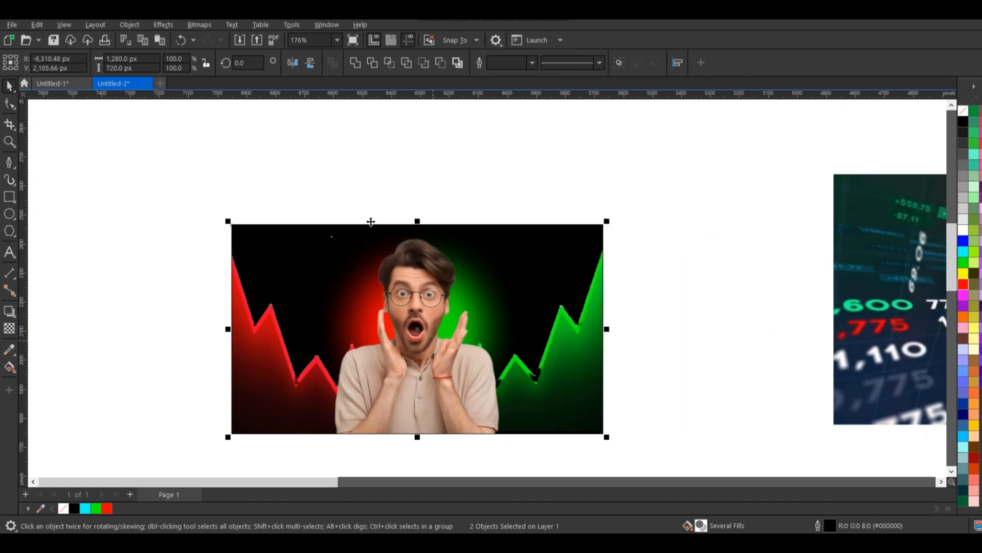
{"action": "left_click", "coordinate": [373, 209]}
{"action": "scroll", "coordinate": [372, 208], "scroll_direction": "down", "scroll_amount": 1}
Step: Edit the background's PowerClip contents and enlarge the red and green glow to about 701 px
{"action": "left_click", "coordinate": [434, 303]}
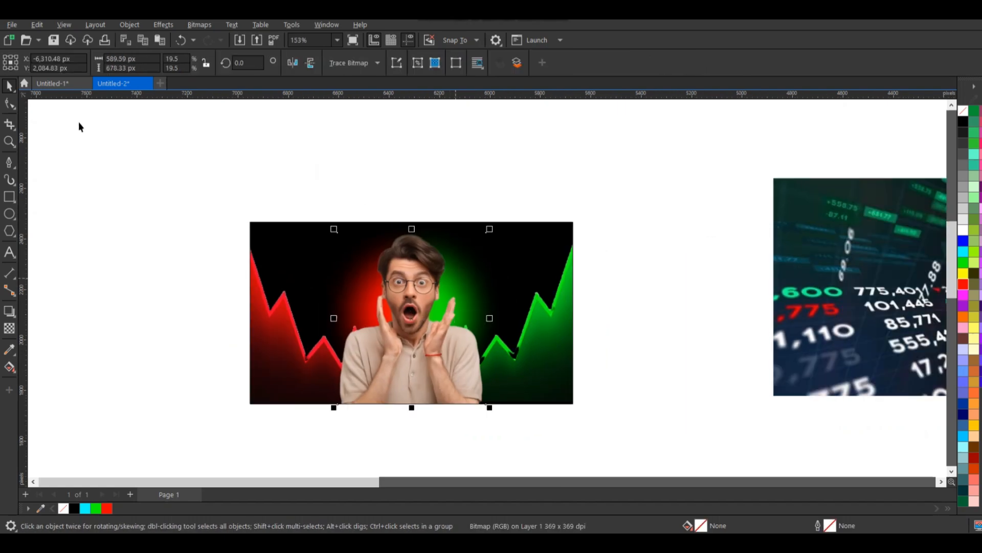
{"action": "left_click", "coordinate": [306, 248]}
{"action": "left_click", "coordinate": [60, 116]}
{"action": "left_click", "coordinate": [425, 297]}
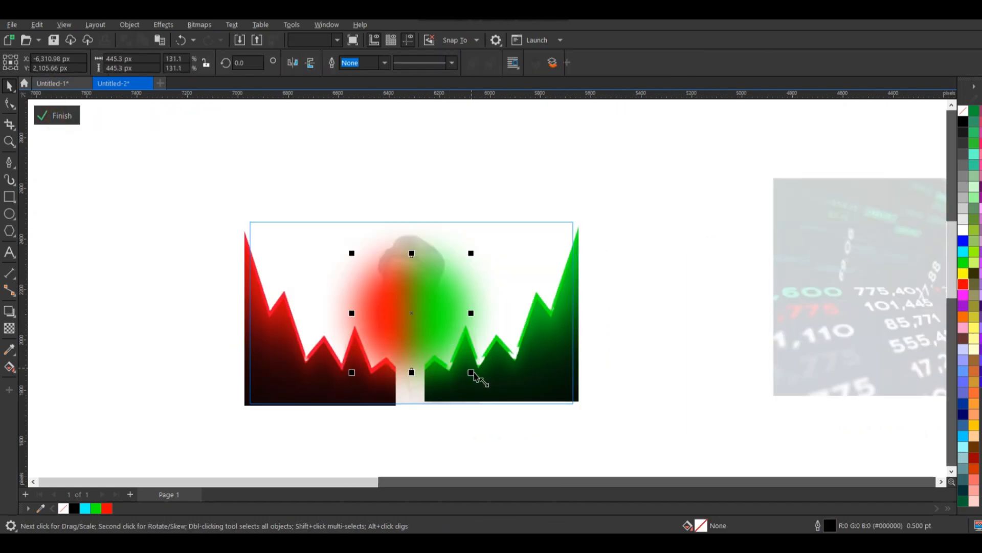
{"action": "left_click", "coordinate": [473, 375]}
{"action": "left_click_drag", "start_coordinate": [472, 375], "coordinate": [505, 406]}
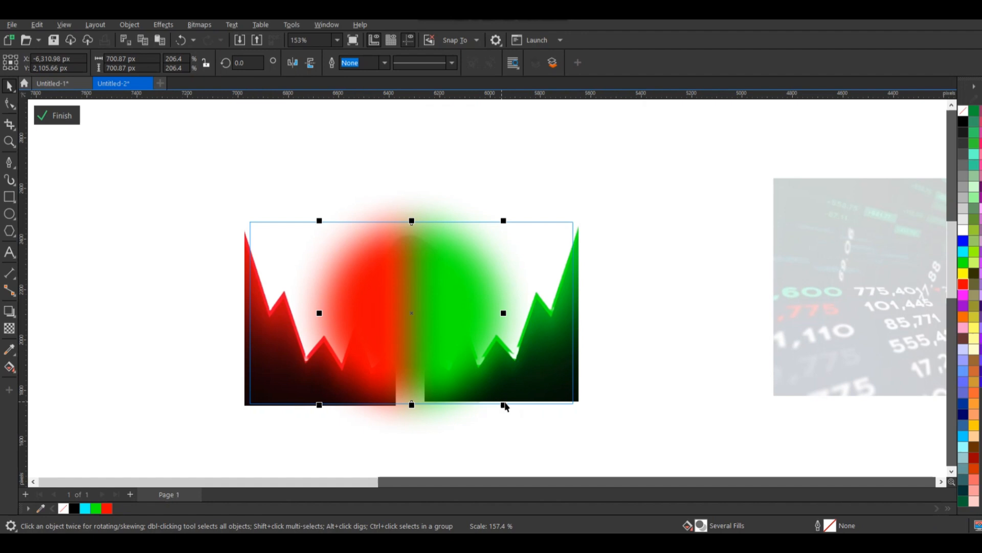
{"action": "left_click", "coordinate": [66, 121]}
{"action": "left_click", "coordinate": [437, 262]}
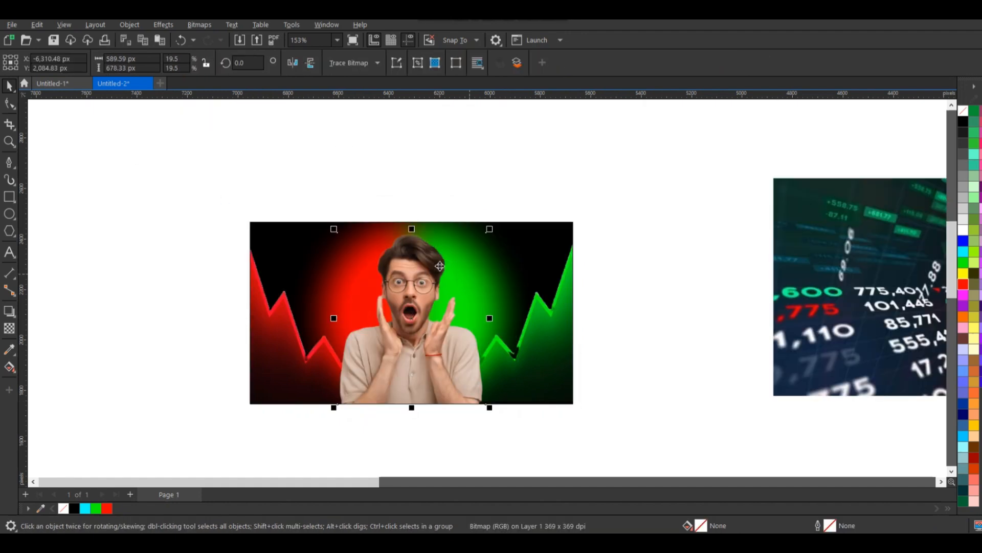
Step: Edit the background's PowerClip contents and apply a Gaussian Blur of about 147.7 pixels to the red and green circle group
{"action": "left_click", "coordinate": [302, 253]}
{"action": "left_click", "coordinate": [53, 120]}
{"action": "left_click", "coordinate": [389, 295]}
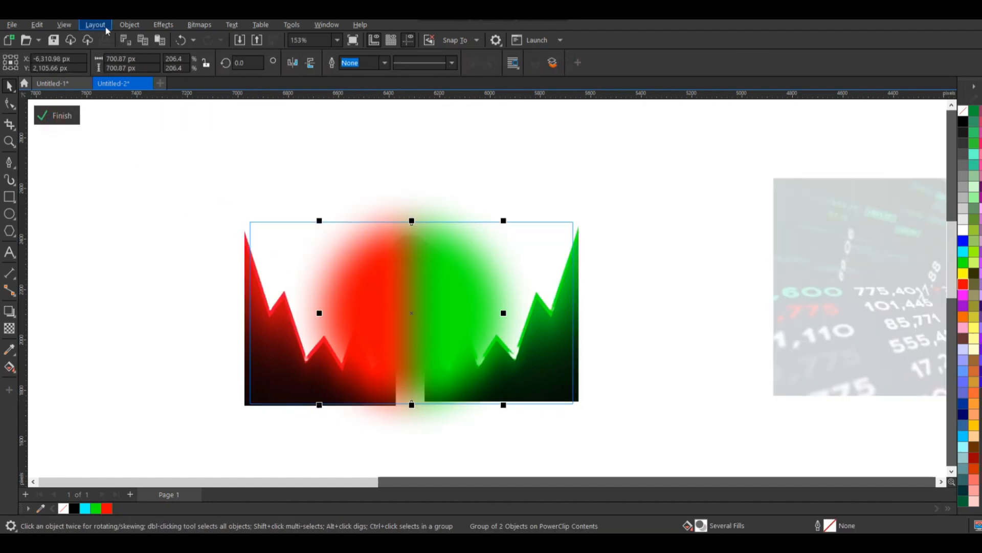
{"action": "left_click", "coordinate": [163, 25]}
{"action": "mouse_move", "coordinate": [240, 97]}
{"action": "left_click", "coordinate": [292, 128]}
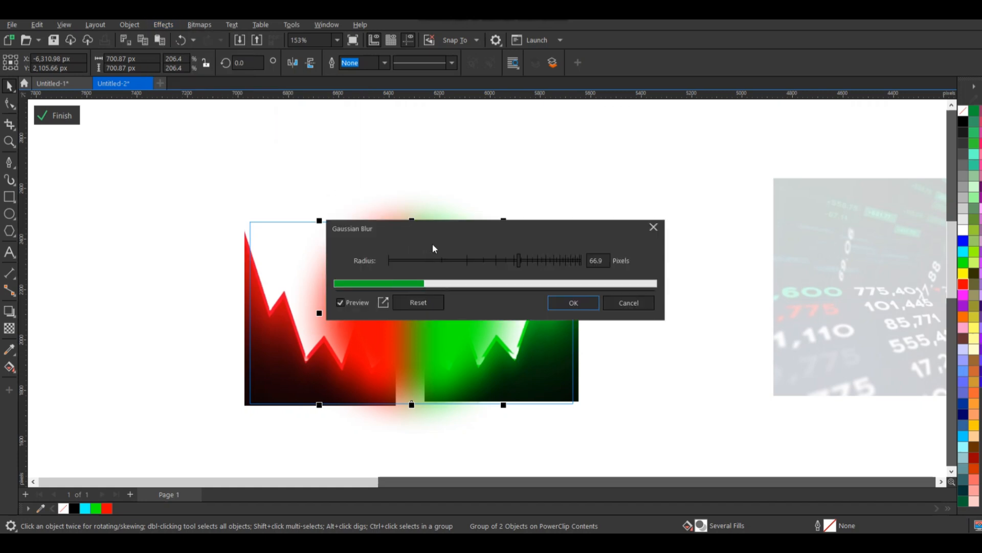
{"action": "left_click", "coordinate": [544, 259]}
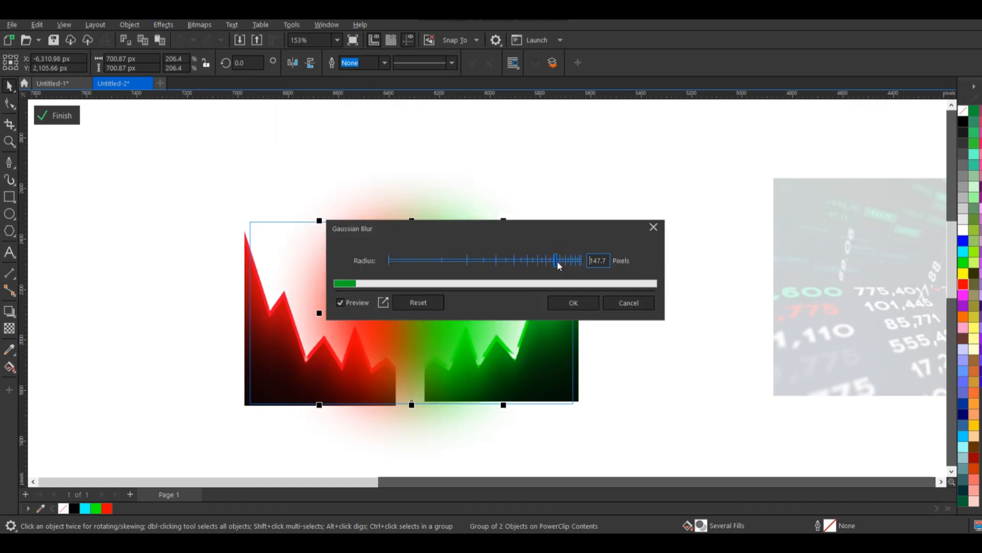
{"action": "left_click", "coordinate": [571, 302]}
{"action": "left_click_drag", "start_coordinate": [504, 221], "coordinate": [498, 227]}
{"action": "left_click", "coordinate": [56, 116]}
{"action": "left_click", "coordinate": [277, 158]}
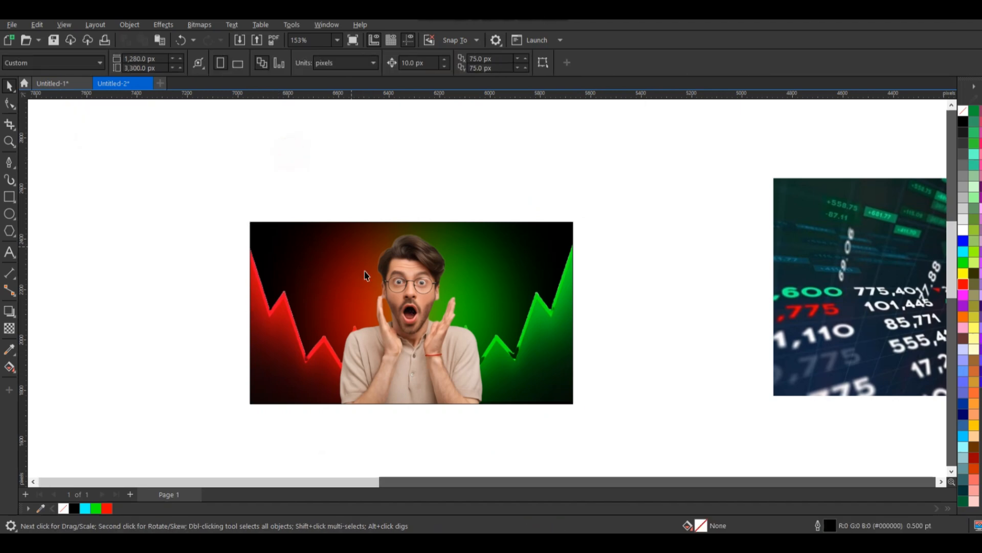
Step: Move the three coins and both money images to the left of the thumbnail, and bring the stock numbers image closer on its right
{"action": "scroll", "coordinate": [597, 334], "scroll_direction": "down", "scroll_amount": 2}
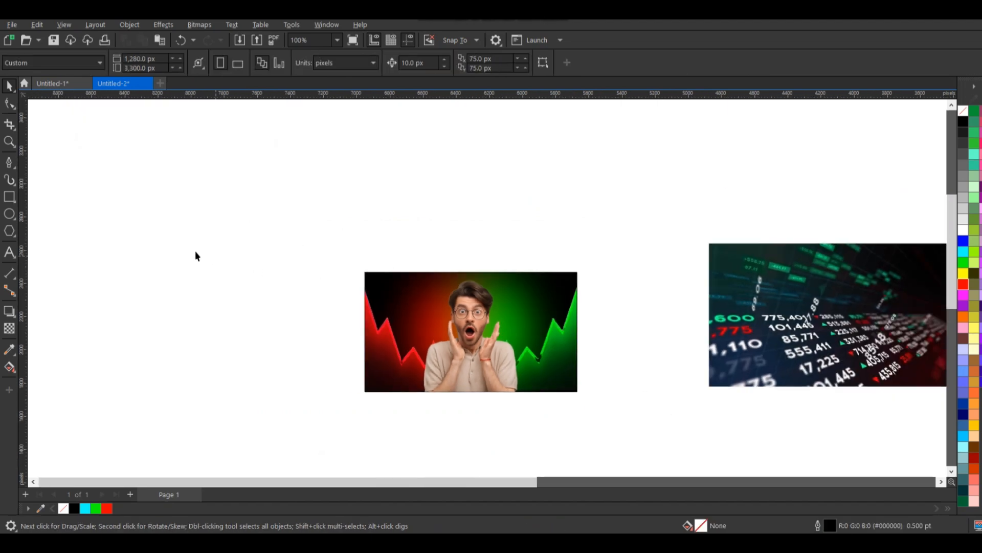
{"action": "scroll", "coordinate": [193, 250], "scroll_direction": "down", "scroll_amount": 3}
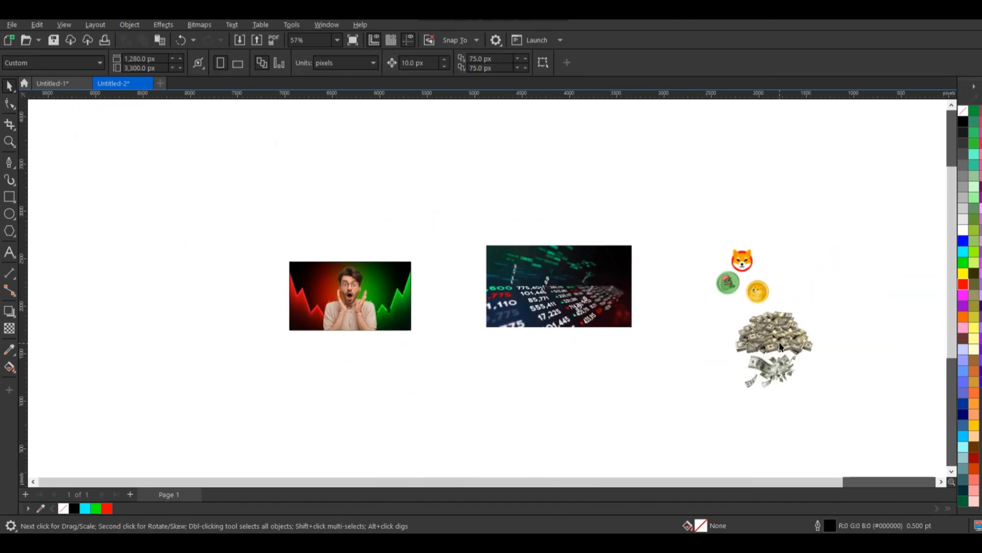
{"action": "left_click_drag", "start_coordinate": [793, 351], "coordinate": [267, 318]}
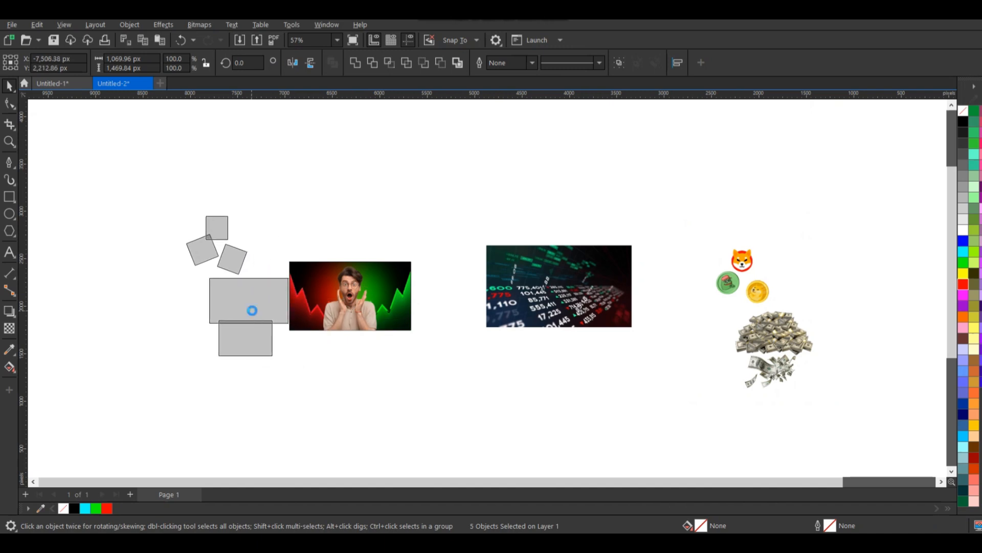
{"action": "left_click_drag", "start_coordinate": [523, 297], "coordinate": [454, 299]}
Step: Place the flying banknotes in front of the thumbnail at its lower-left corner and shrink them to fit beside the man
{"action": "key", "text": "z"}
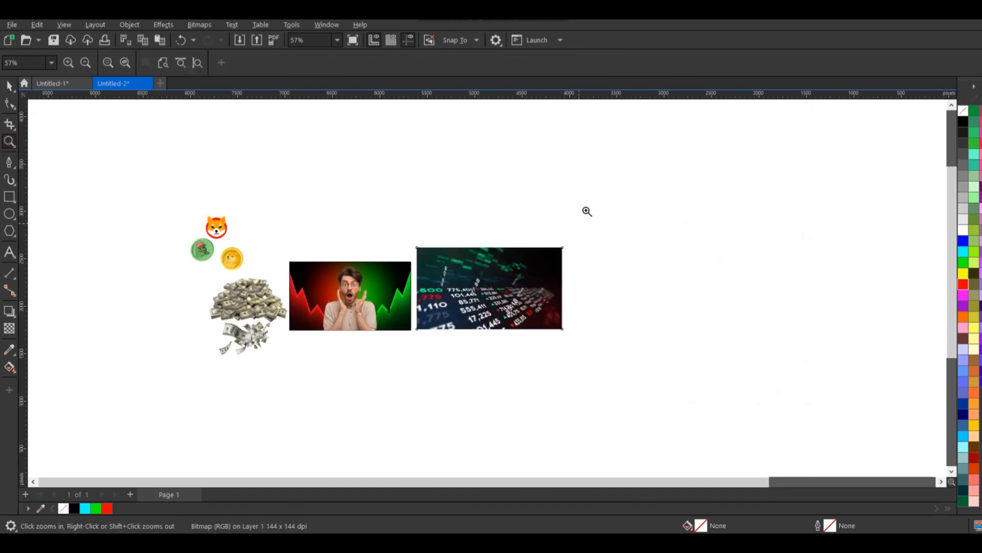
{"action": "left_click_drag", "start_coordinate": [146, 372], "coordinate": [144, 367]}
{"action": "left_click", "coordinate": [9, 87]}
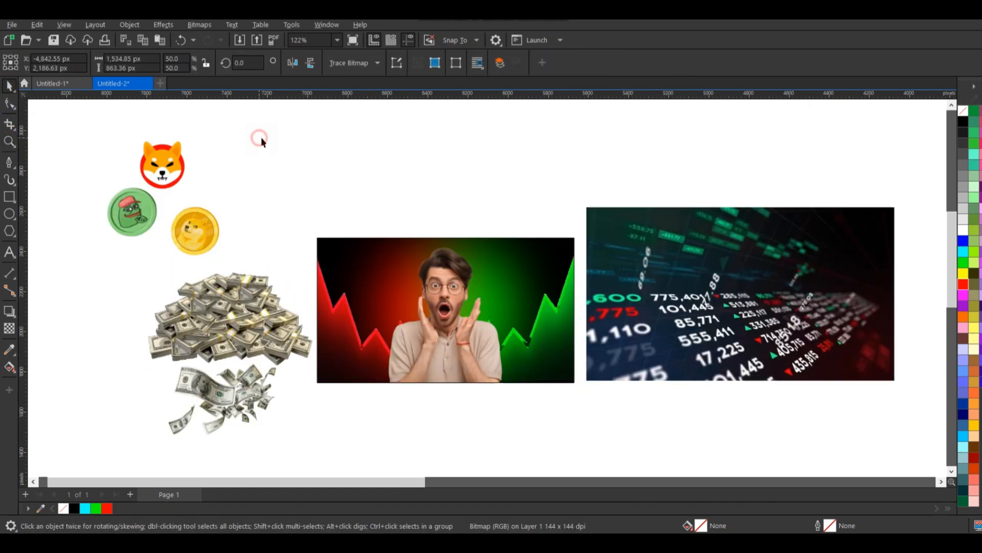
{"action": "left_click", "coordinate": [289, 178]}
{"action": "left_click_drag", "start_coordinate": [235, 411], "coordinate": [400, 397]}
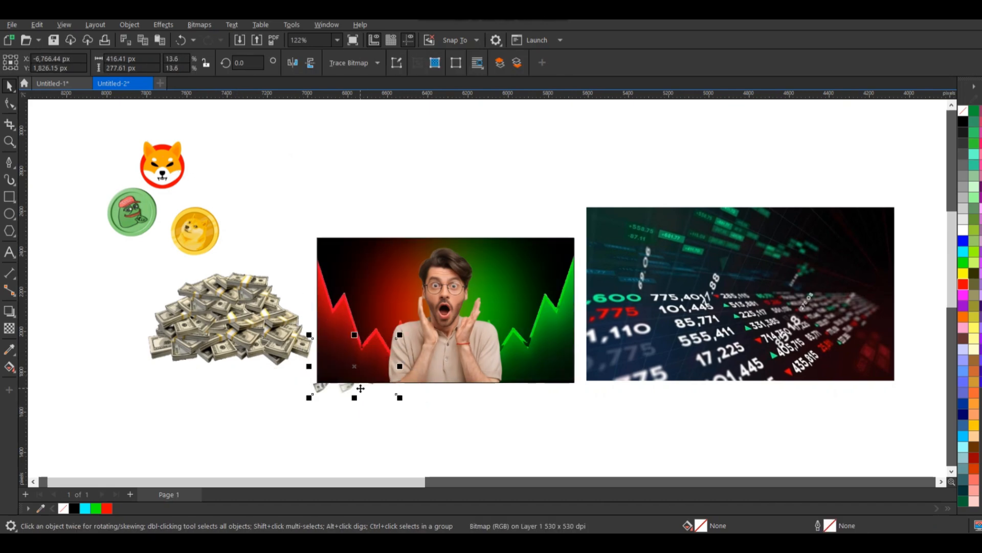
{"action": "key", "text": "shift+Page_Up"}
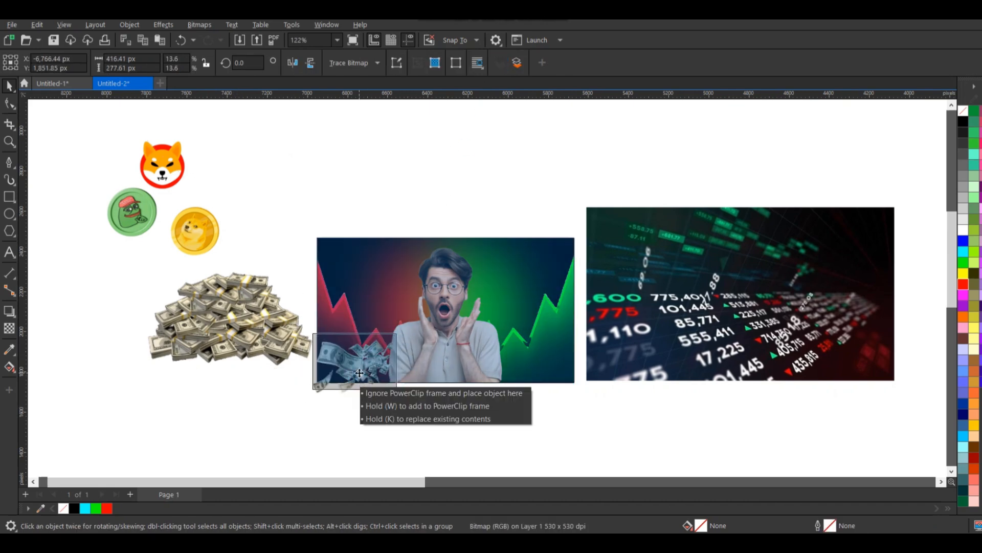
{"action": "left_click_drag", "start_coordinate": [400, 335], "coordinate": [354, 362]}
Step: Bring the money pile in front at the thumbnail's lower-right corner and shrink it to about 582 px wide
{"action": "left_click_drag", "start_coordinate": [228, 316], "coordinate": [510, 350]}
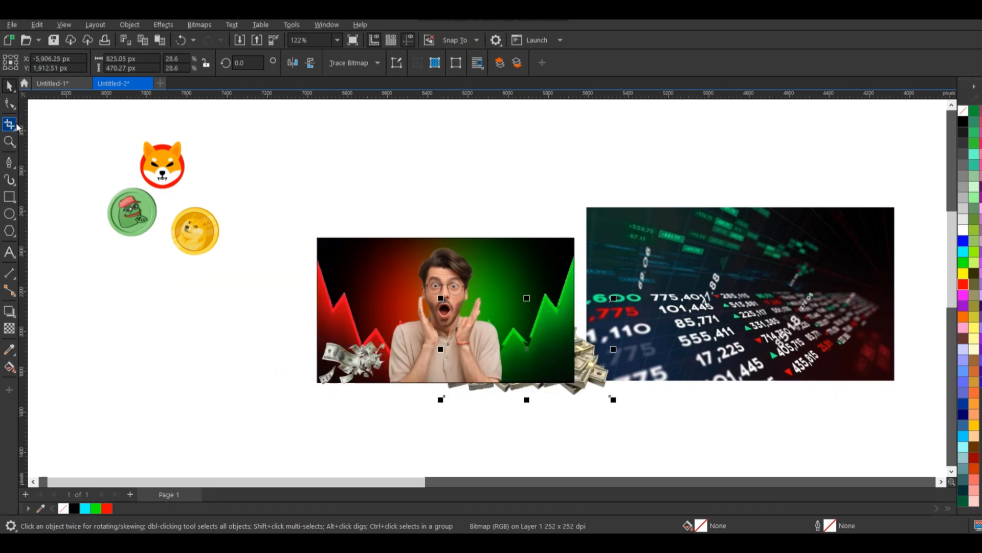
{"action": "left_click", "coordinate": [9, 142]}
{"action": "left_click_drag", "start_coordinate": [400, 198], "coordinate": [646, 420]}
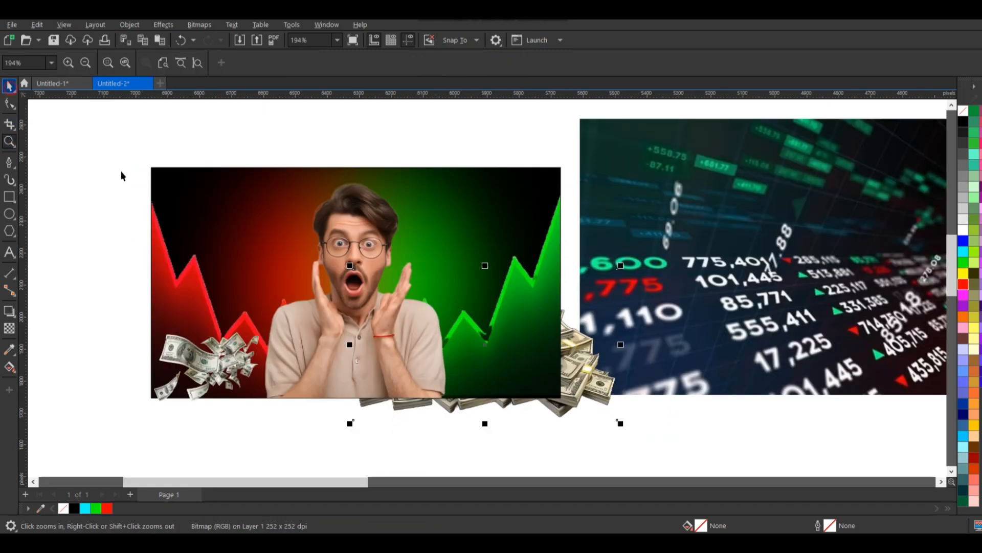
{"action": "key", "text": "space"}
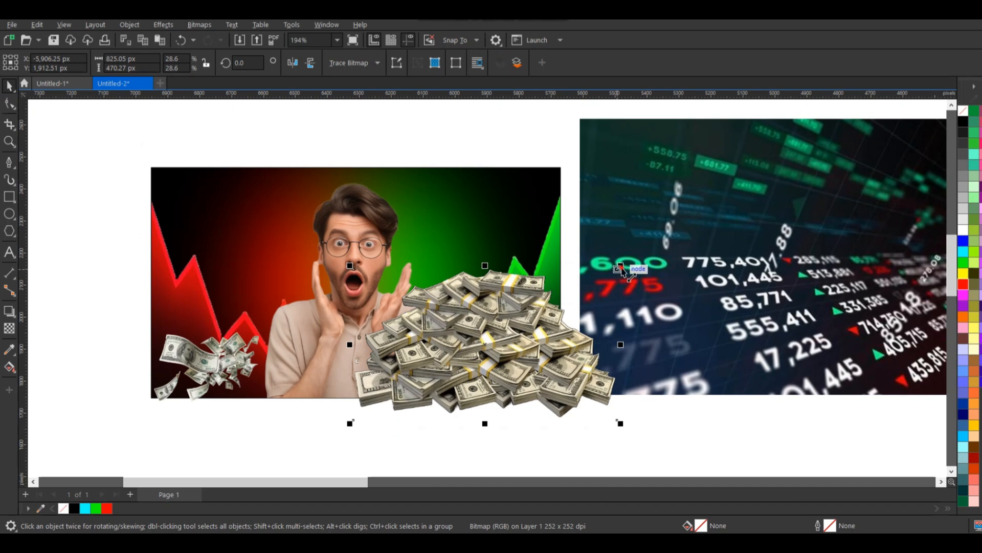
{"action": "left_click_drag", "start_coordinate": [622, 269], "coordinate": [585, 292]}
{"action": "left_click_drag", "start_coordinate": [490, 374], "coordinate": [497, 387]}
Step: Resize the stock numbers image to about 1,286 px wide and move it over the thumbnail area
{"action": "scroll", "coordinate": [588, 387], "scroll_direction": "down", "scroll_amount": 1}
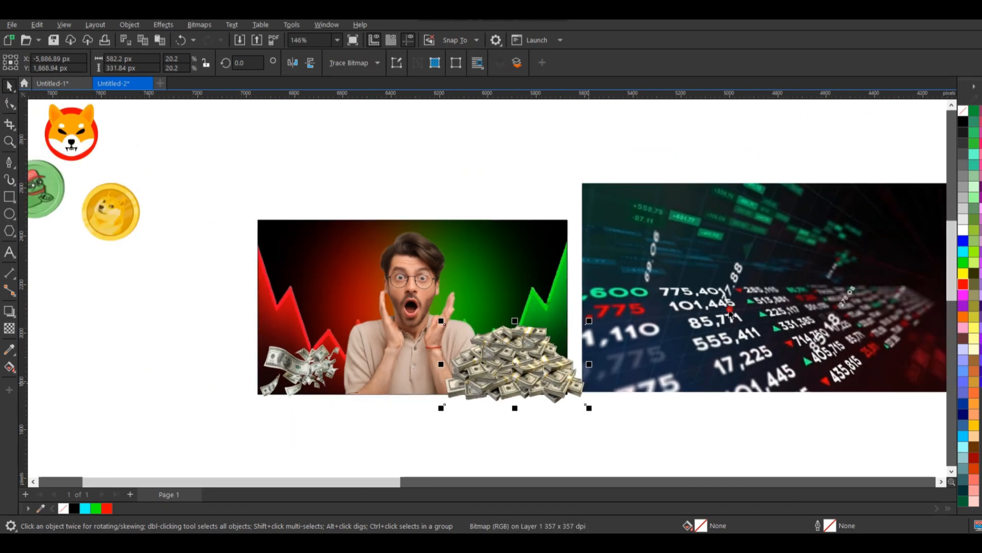
{"action": "left_click_drag", "start_coordinate": [944, 194], "coordinate": [587, 210]}
{"action": "left_click", "coordinate": [335, 247], "text": "shift"}
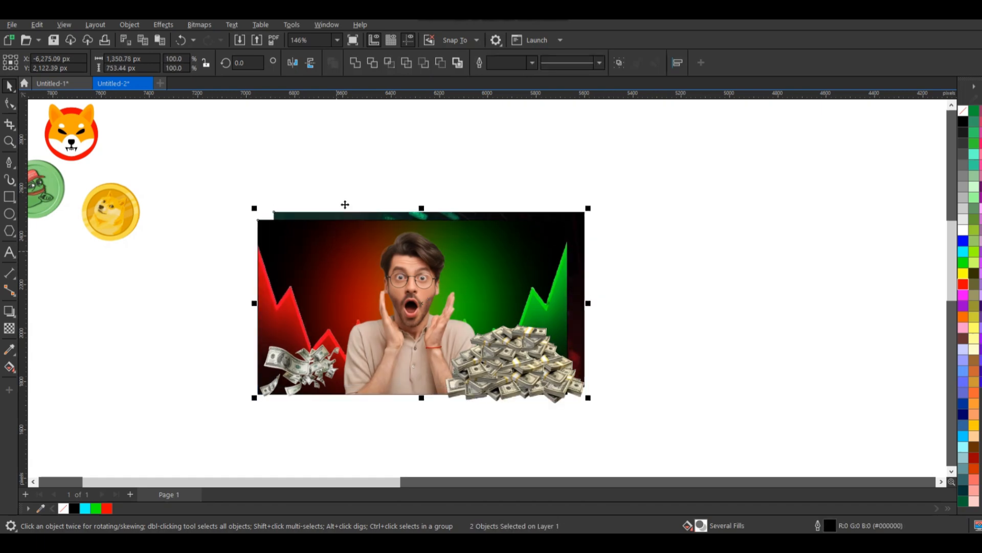
{"action": "key", "text": "c"}
{"action": "key", "text": "e"}
{"action": "left_click", "coordinate": [354, 161]}
{"action": "left_click", "coordinate": [329, 239]}
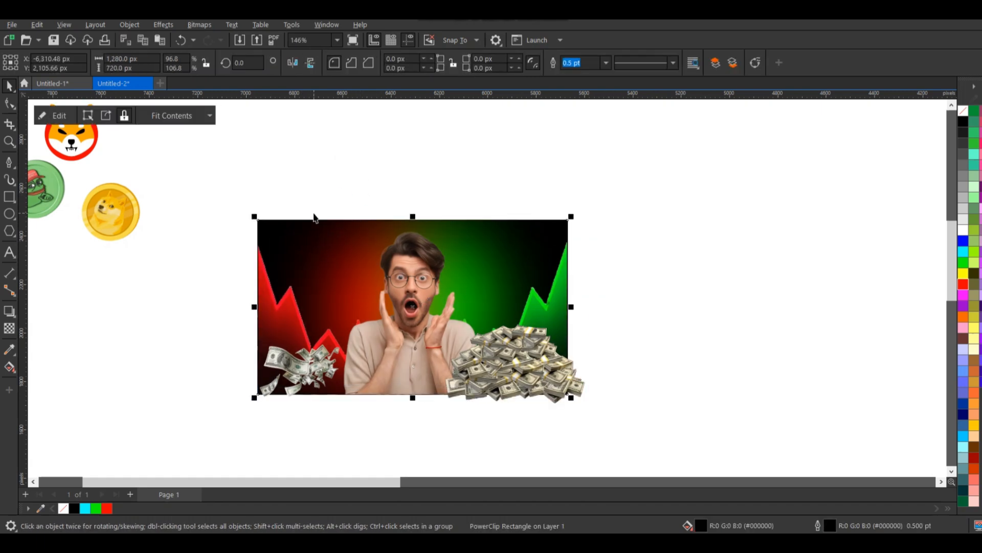
Step: Bring the stock numbers image to the front and align it with the chart background's centre, both horizontally and vertically
{"action": "left_click", "coordinate": [363, 213]}
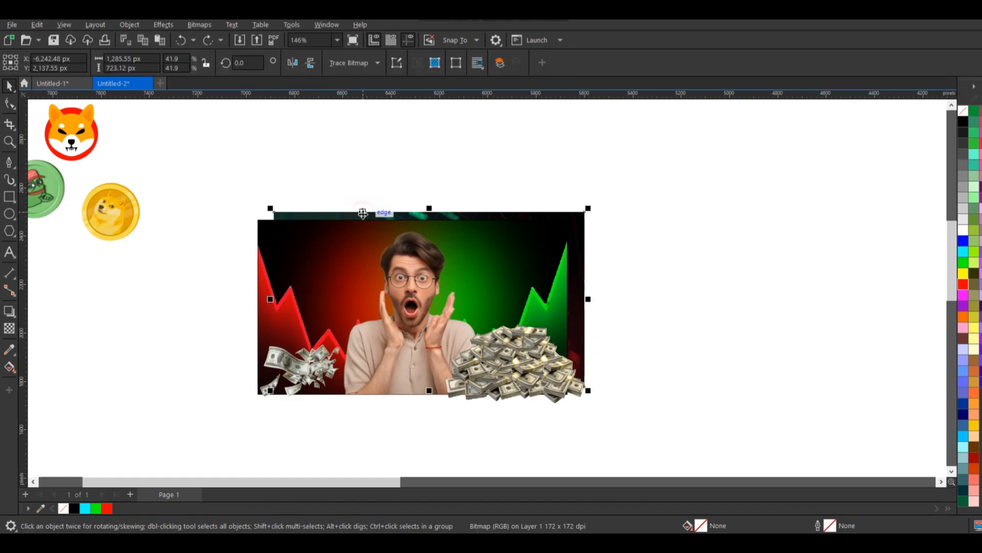
{"action": "left_click", "coordinate": [500, 63]}
{"action": "left_click", "coordinate": [263, 259], "text": "shift"}
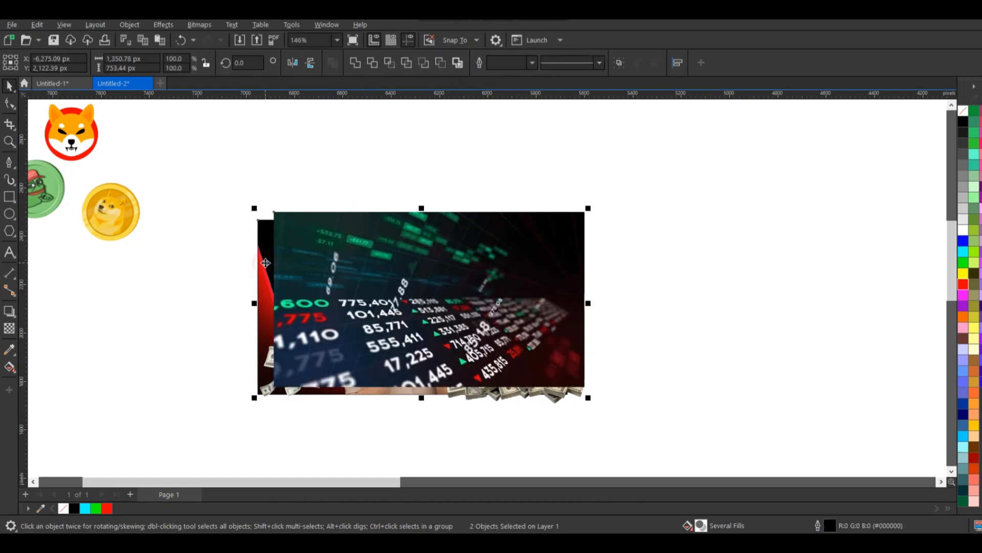
{"action": "key", "text": "l"}
{"action": "key", "text": "b"}
{"action": "left_click", "coordinate": [276, 184]}
{"action": "left_click", "coordinate": [310, 259]}
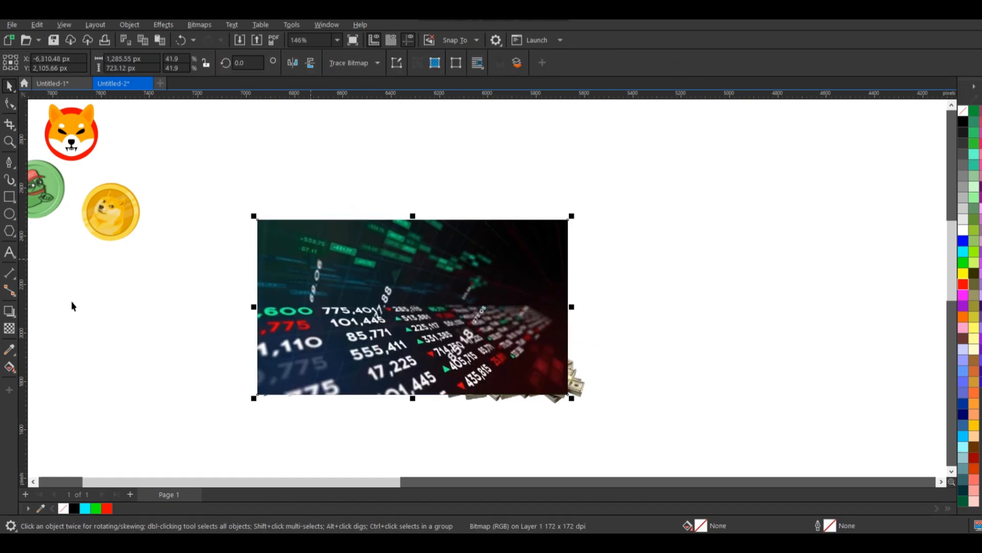
Step: Set the stock numbers image's transparency merge mode to Screen
{"action": "left_click", "coordinate": [9, 327]}
{"action": "left_click", "coordinate": [160, 63]}
{"action": "left_click", "coordinate": [146, 291]}
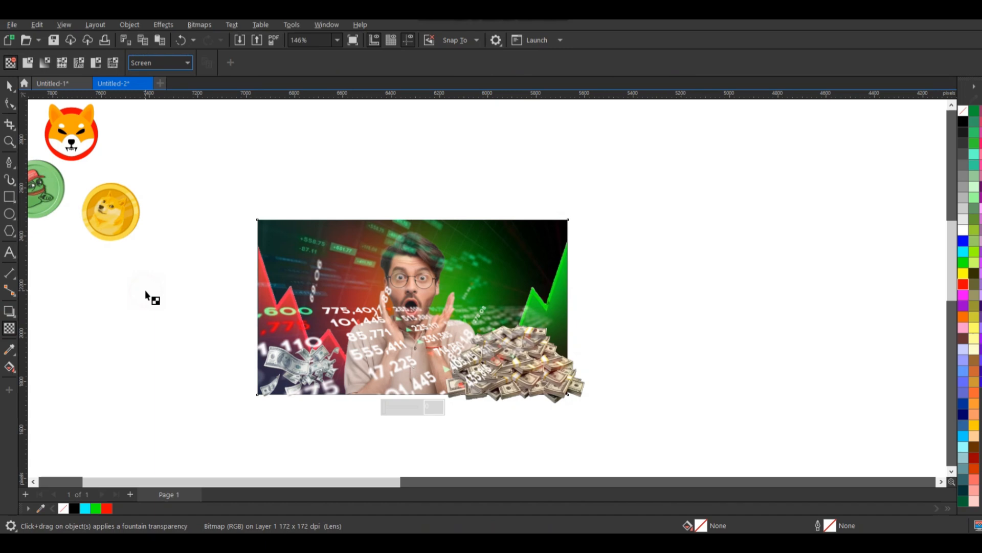
{"action": "left_click", "coordinate": [9, 86]}
{"action": "left_click", "coordinate": [314, 156]}
Step: Send the stock numbers image to the back and PowerClip it inside the chart background rectangle
{"action": "left_click", "coordinate": [365, 312]}
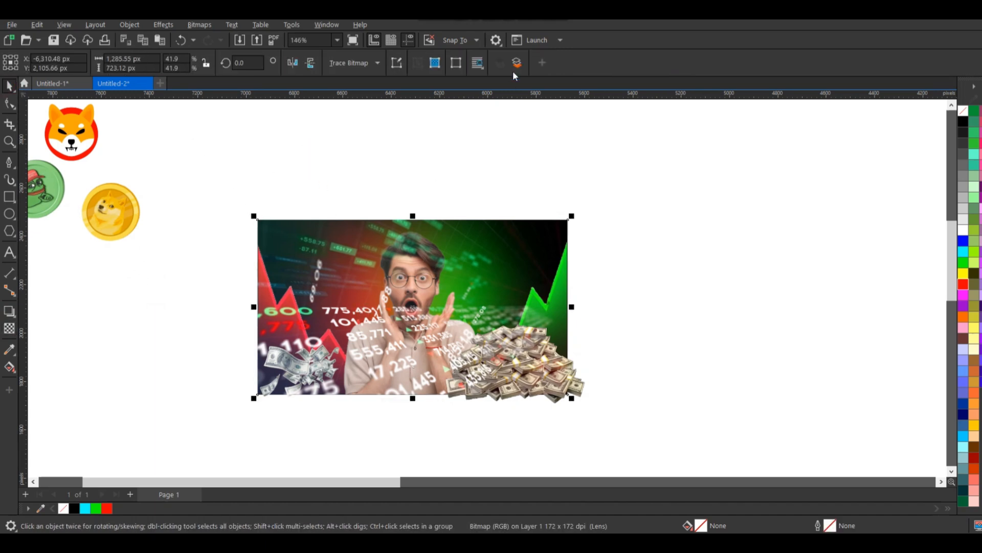
{"action": "left_click", "coordinate": [129, 25]}
{"action": "mouse_move", "coordinate": [143, 68]}
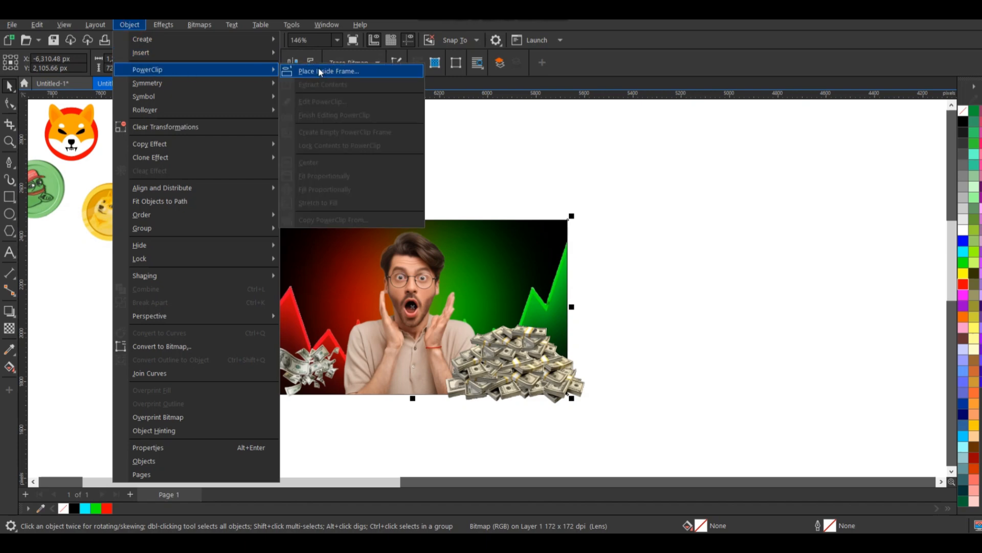
{"action": "left_click", "coordinate": [321, 71]}
{"action": "left_click", "coordinate": [274, 238]}
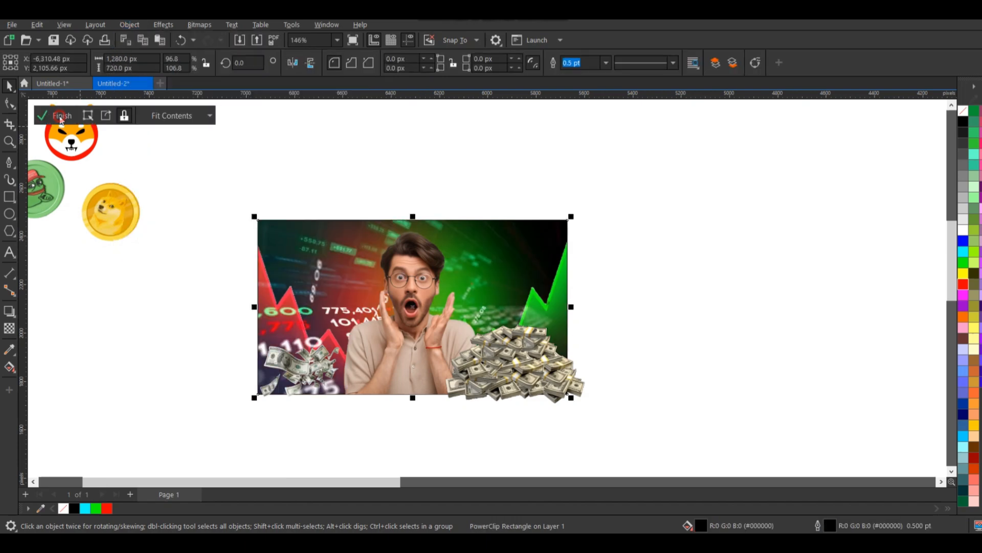
Step: Edit the background's PowerClip contents and send the stock numbers image behind the red and green charts and glow
{"action": "left_click", "coordinate": [61, 116]}
{"action": "left_click", "coordinate": [297, 310]}
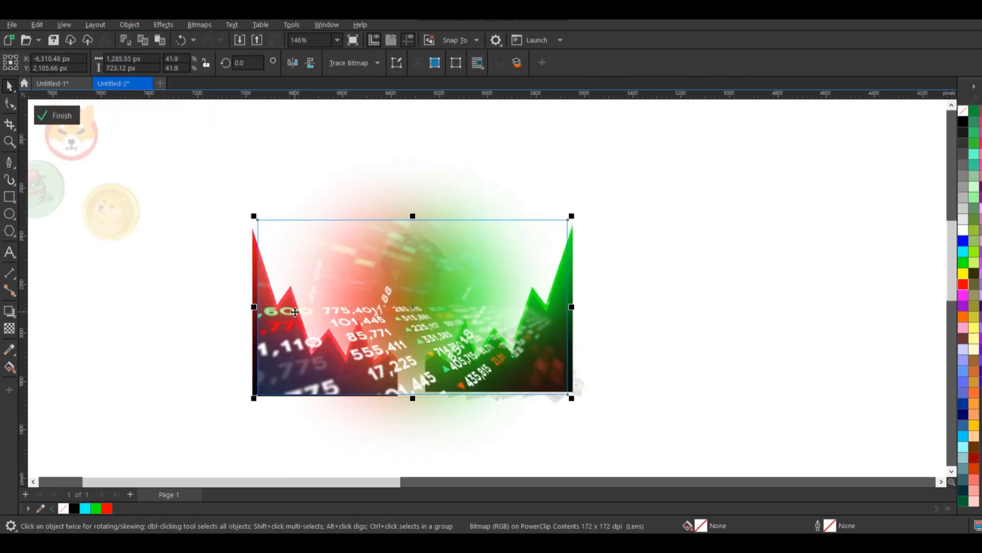
{"action": "left_click", "coordinate": [517, 64]}
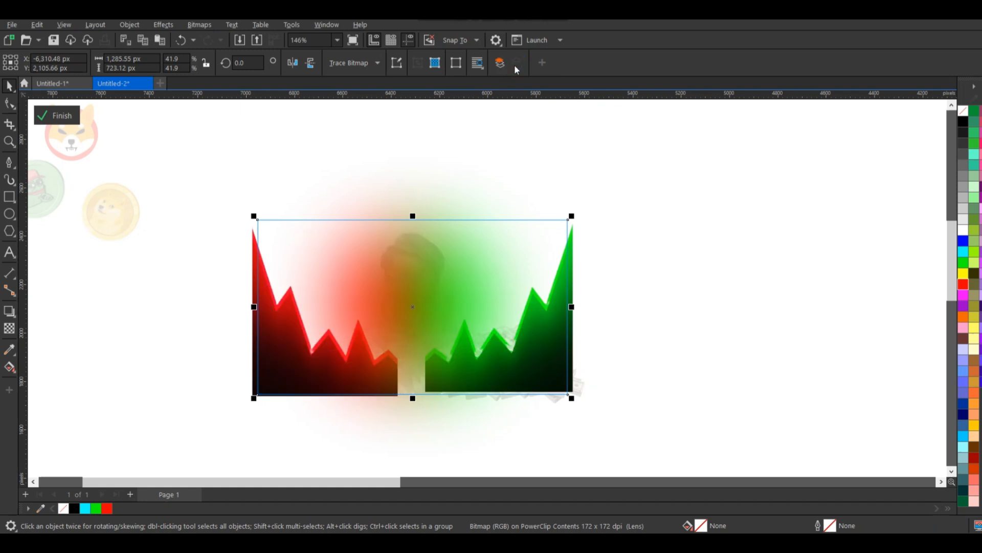
{"action": "left_click", "coordinate": [57, 115]}
{"action": "left_click", "coordinate": [341, 165]}
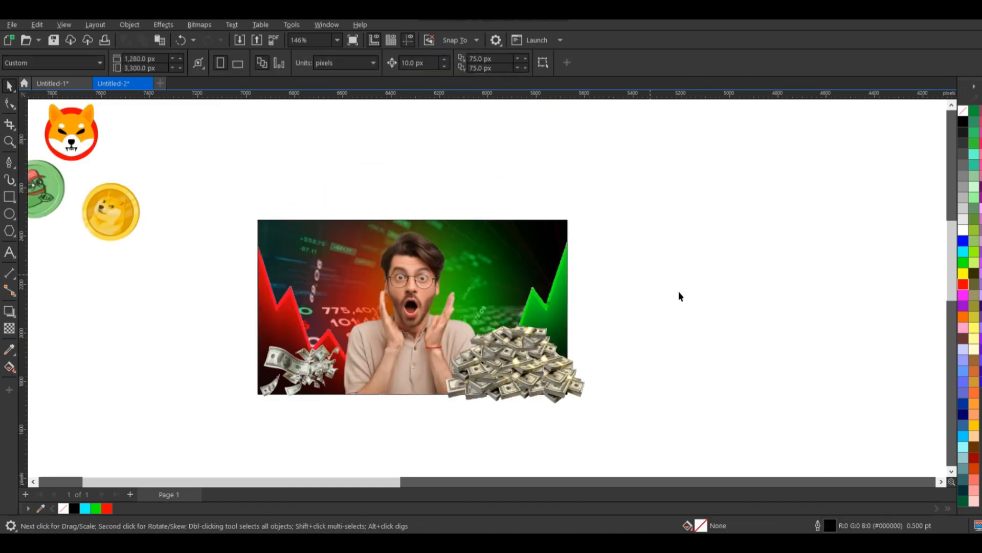
Step: PowerClip the money pile and the flying banknotes together inside the chart background rectangle
{"action": "scroll", "coordinate": [624, 277], "scroll_direction": "down", "scroll_amount": 1}
{"action": "left_click", "coordinate": [532, 371]}
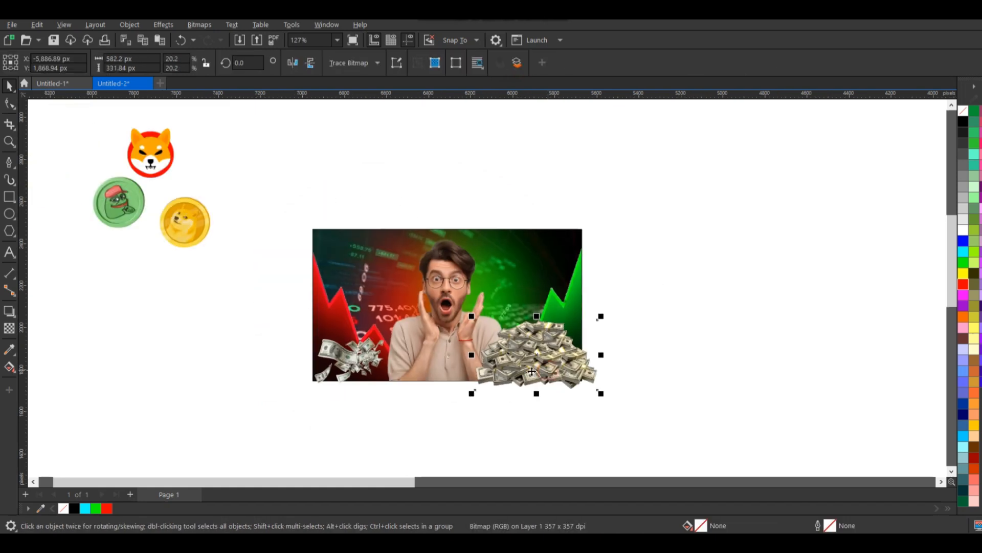
{"action": "left_click", "coordinate": [348, 362], "text": "shift"}
{"action": "left_click", "coordinate": [139, 27]}
{"action": "mouse_move", "coordinate": [162, 72]}
{"action": "left_click", "coordinate": [318, 70]}
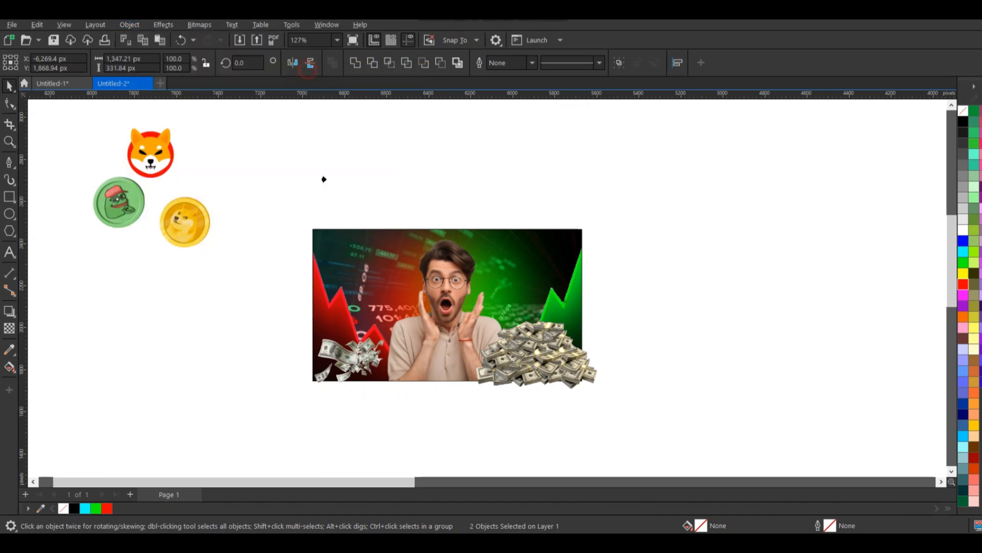
{"action": "left_click", "coordinate": [338, 234]}
{"action": "left_click", "coordinate": [331, 194]}
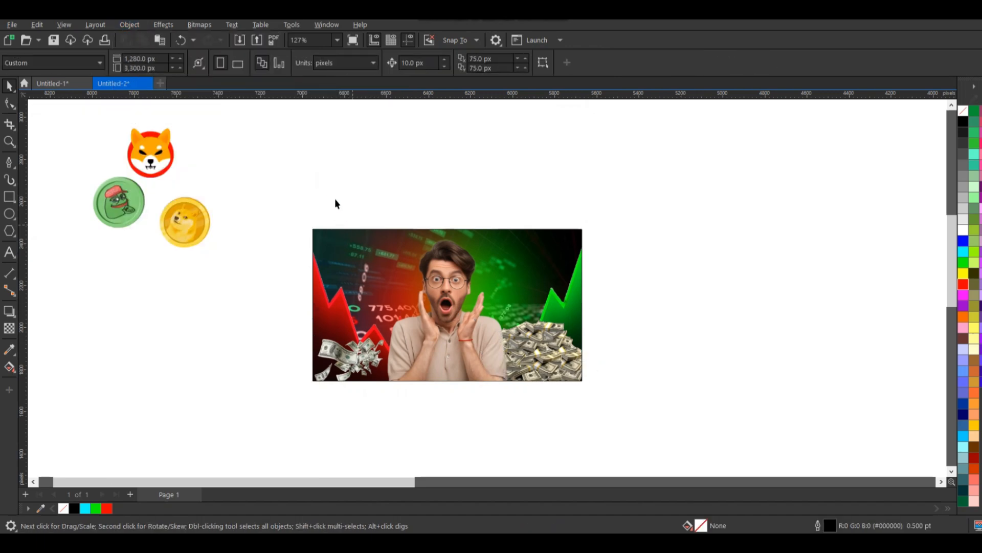
Step: Place the three coins above the flying banknotes, shrink them to about 326 px wide, and duplicate them above the money pile
{"action": "scroll", "coordinate": [297, 201], "scroll_direction": "up", "scroll_amount": 1}
{"action": "left_click_drag", "start_coordinate": [237, 263], "coordinate": [239, 265]}
{"action": "left_click_drag", "start_coordinate": [203, 207], "coordinate": [393, 298]}
{"action": "scroll", "coordinate": [562, 219], "scroll_direction": "up", "scroll_amount": 3}
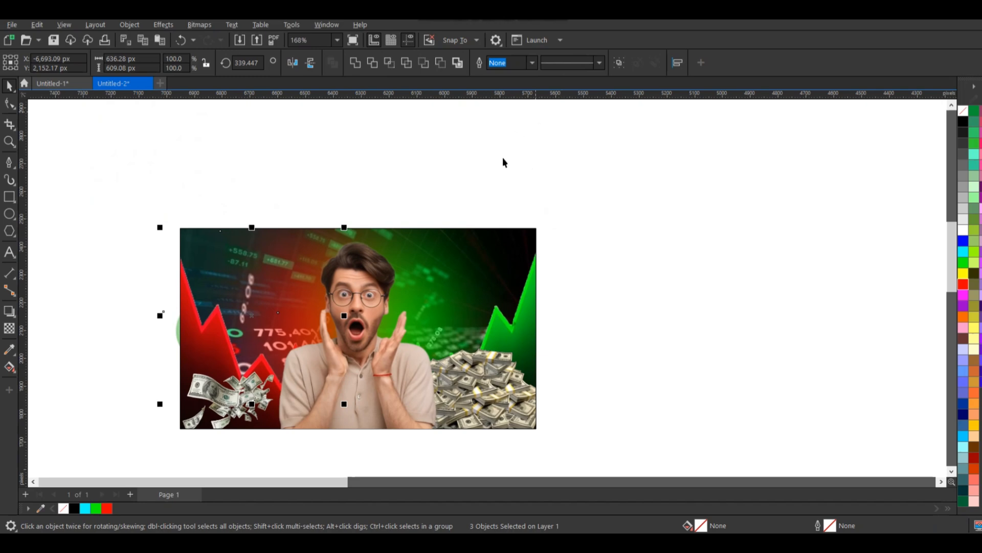
{"action": "left_click_drag", "start_coordinate": [344, 227], "coordinate": [299, 270]}
{"action": "left_click_drag", "start_coordinate": [272, 345], "coordinate": [505, 357]}
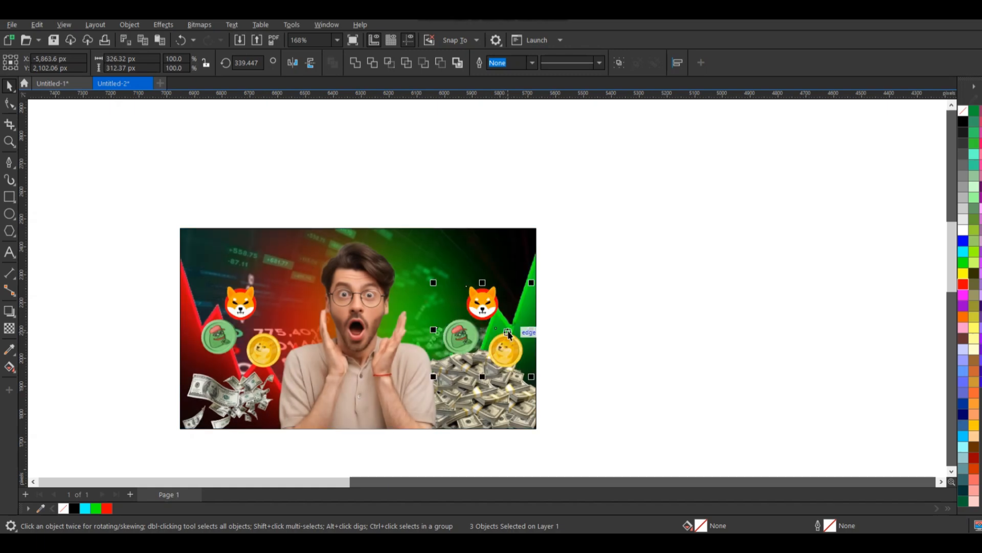
{"action": "left_click", "coordinate": [294, 180]}
Step: Create two rounded rectangles of about 254 x 89 px in the thumbnail's upper left and upper right, and fill both with white
{"action": "key", "text": "F6"}
{"action": "left_click_drag", "start_coordinate": [213, 237], "coordinate": [475, 250]}
{"action": "key", "text": "space"}
{"action": "left_click", "coordinate": [964, 231]}
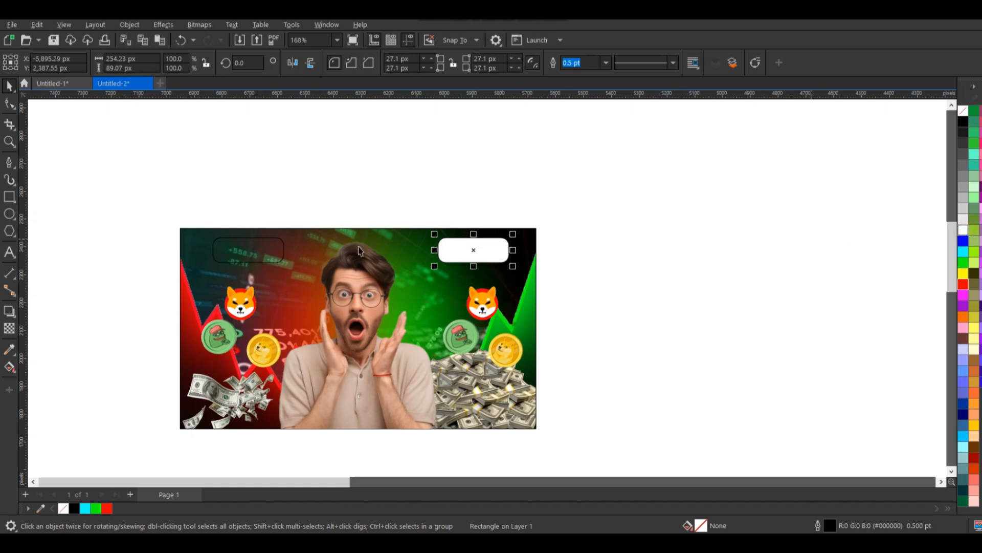
{"action": "left_click_drag", "start_coordinate": [150, 194], "coordinate": [297, 274]}
{"action": "left_click", "coordinate": [963, 231]}
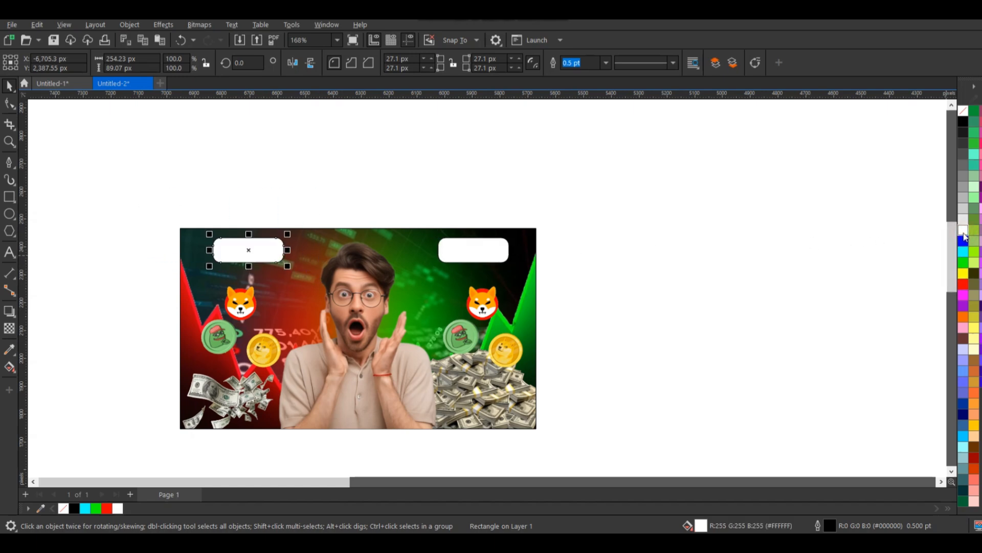
Step: Add a two-line text object above the thumbnail reading 2024 on the first line and 2025 on the second
{"action": "scroll", "coordinate": [101, 232], "scroll_direction": "up", "scroll_amount": 1}
{"action": "left_click", "coordinate": [61, 209]}
{"action": "left_click", "coordinate": [9, 252]}
{"action": "left_click", "coordinate": [153, 190]}
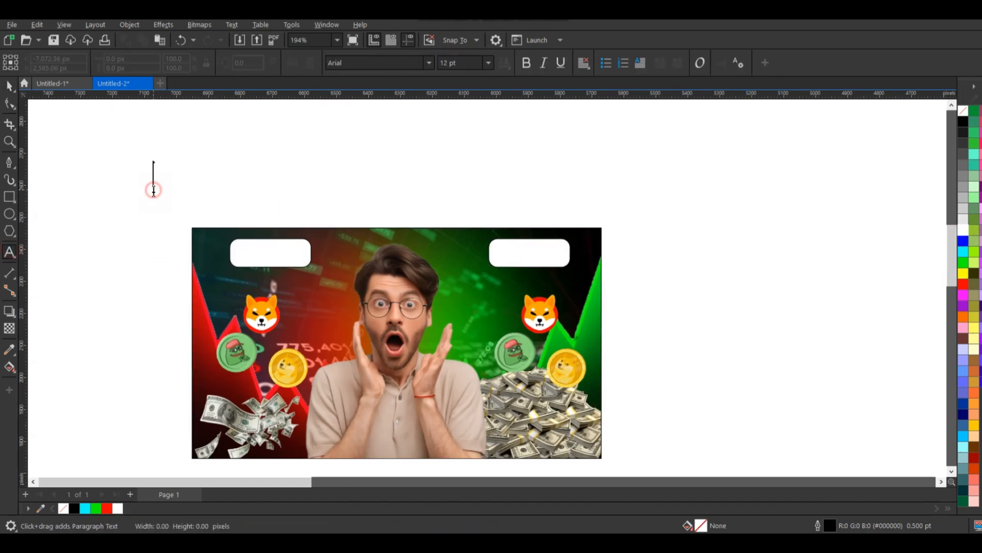
{"action": "type", "text": "2024"}
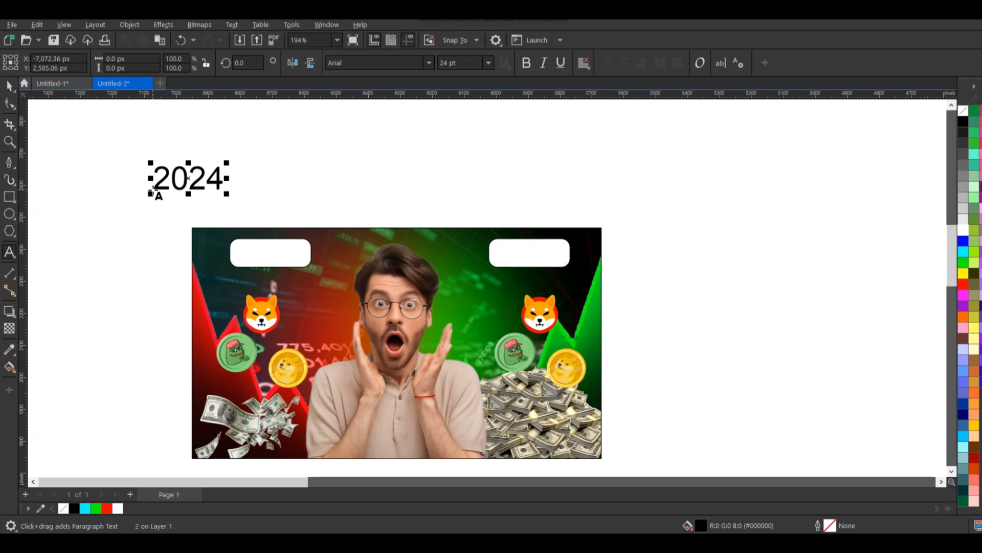
{"action": "key", "text": "Return"}
{"action": "type", "text": "2025"}
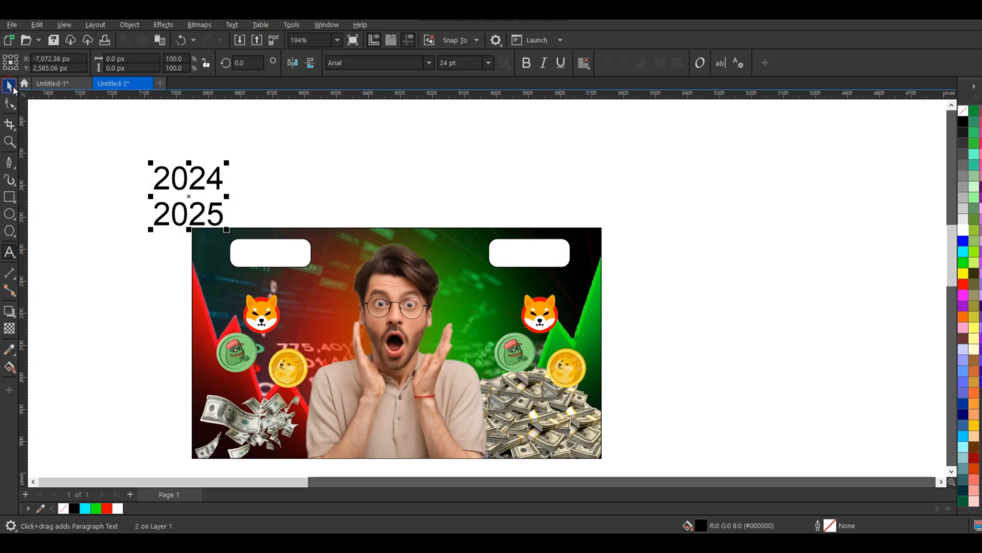
Step: Set the year text in bold Bahnschrift and squash it vertically to about 138 px high
{"action": "left_click", "coordinate": [14, 89]}
{"action": "left_click", "coordinate": [429, 63]}
{"action": "left_click", "coordinate": [385, 103]}
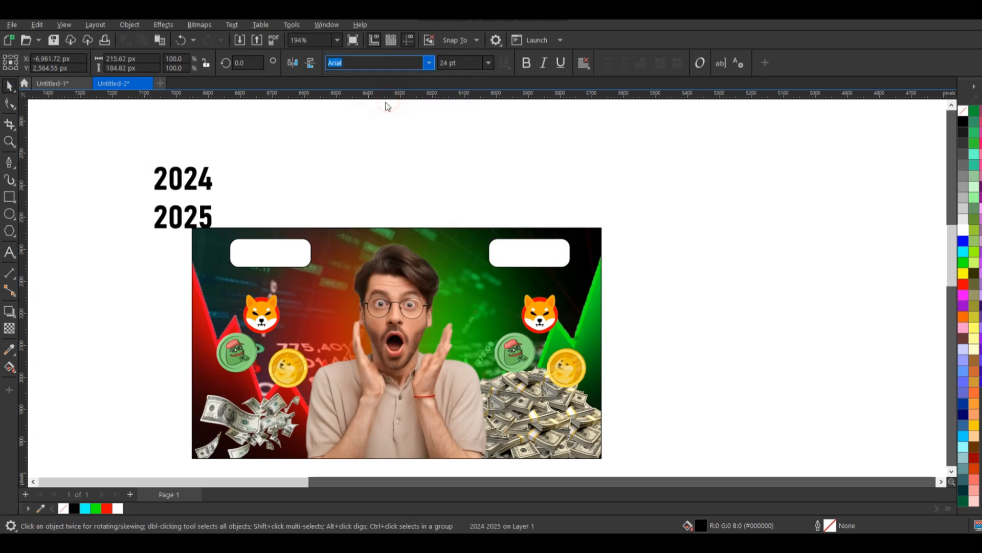
{"action": "left_click_drag", "start_coordinate": [183, 236], "coordinate": [184, 216]}
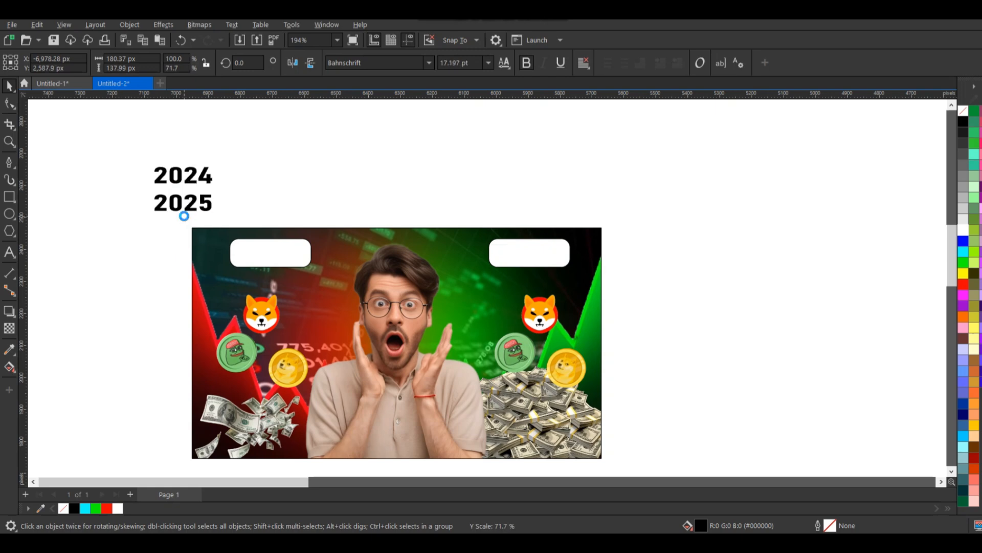
Step: Centre the year text on the upper-left white box and widen it to about 200 px
{"action": "left_click", "coordinate": [248, 254], "text": "shift"}
{"action": "key", "text": "c"}
{"action": "key", "text": "e"}
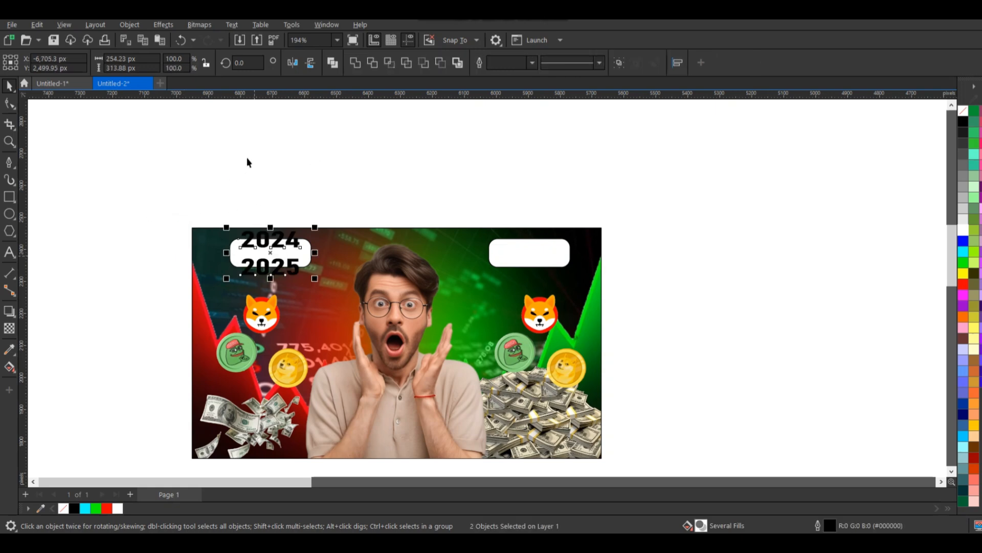
{"action": "left_click", "coordinate": [246, 160]}
{"action": "left_click_drag", "start_coordinate": [264, 244], "coordinate": [311, 262]}
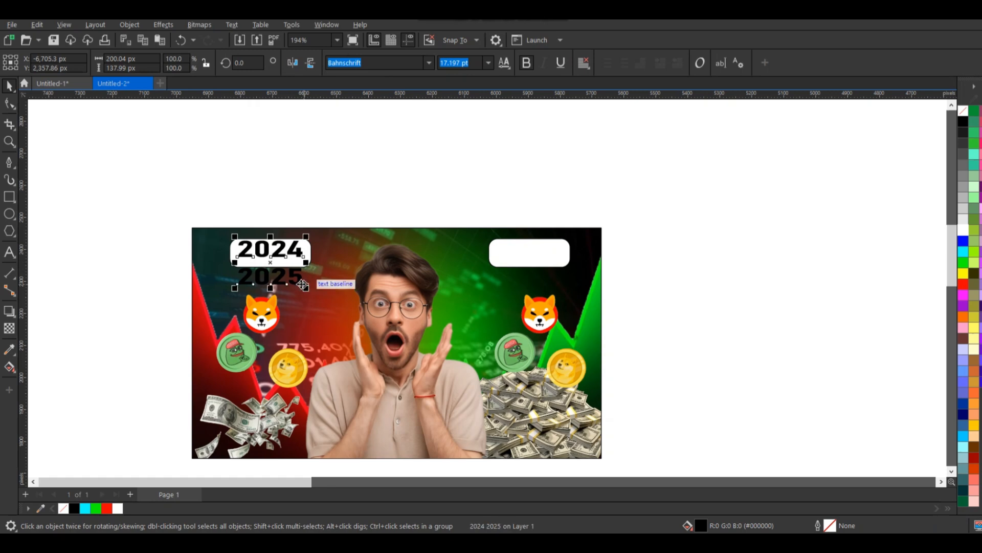
Step: Break the text into separate lines, centring 2024 in the upper-left white box and 2025 in the upper-right one
{"action": "key", "text": "ctrl+k"}
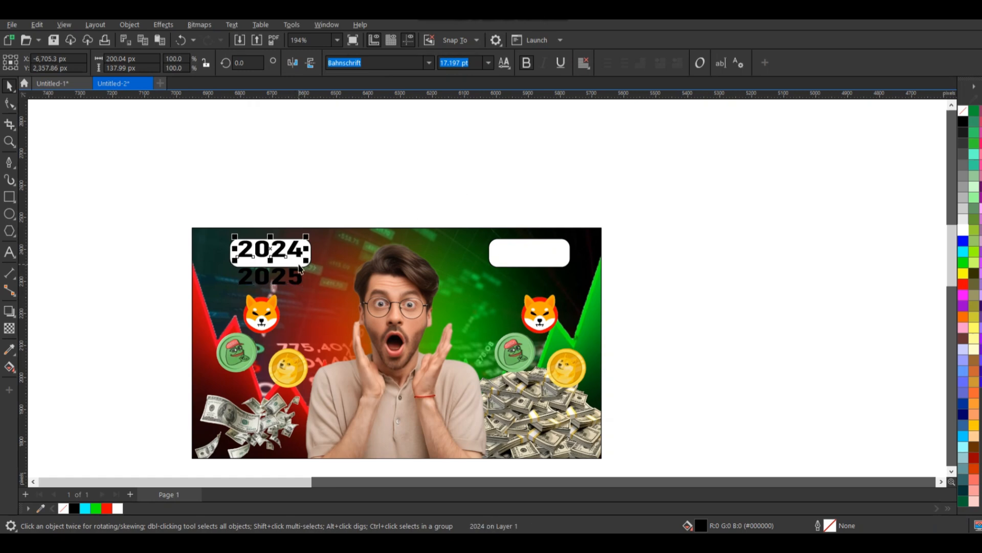
{"action": "left_click", "coordinate": [296, 276]}
{"action": "left_click", "coordinate": [506, 253], "text": "shift"}
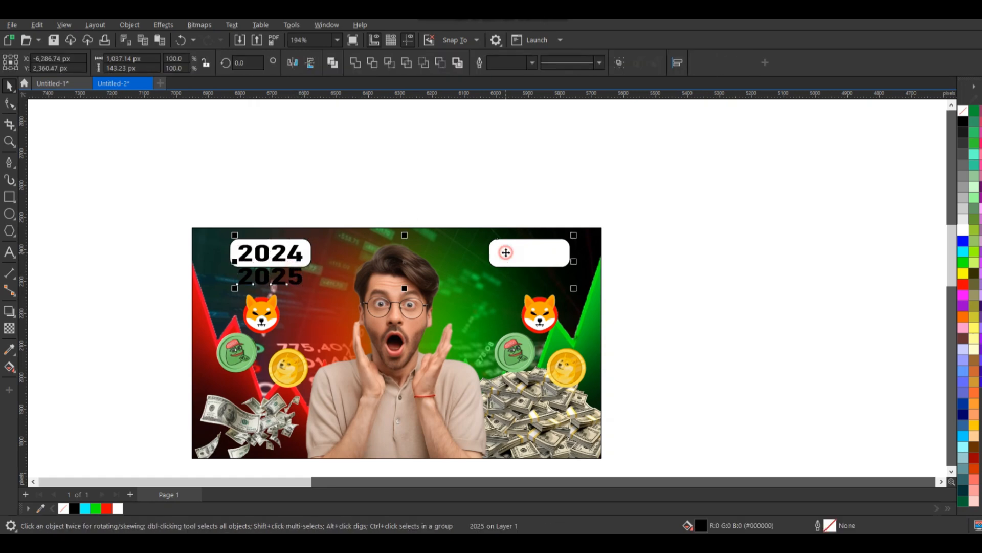
{"action": "key", "text": "c"}
{"action": "key", "text": "e"}
{"action": "left_click", "coordinate": [292, 182]}
{"action": "scroll", "coordinate": [123, 240], "scroll_direction": "up", "scroll_amount": 1}
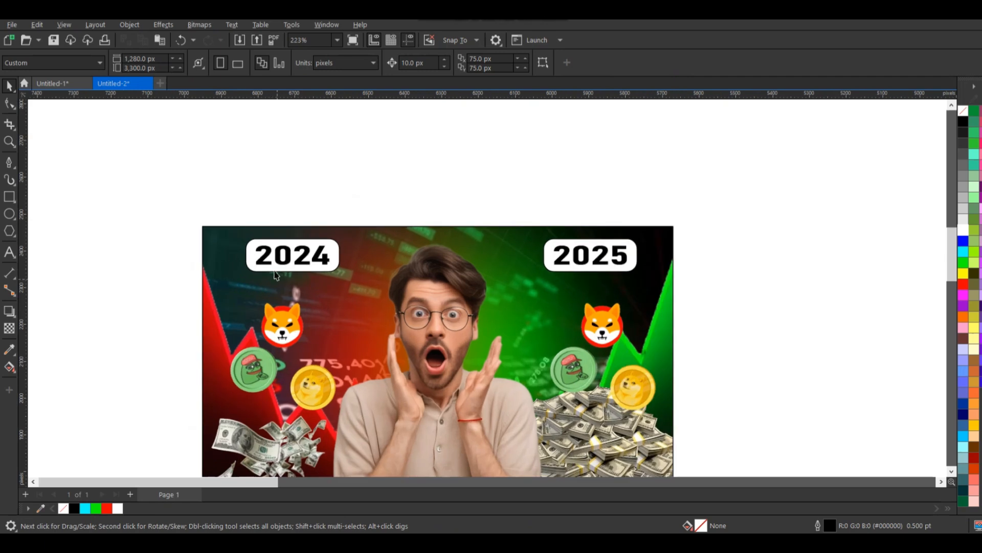
Step: Fill the 2024 text with red and the 2025 text with green
{"action": "left_click", "coordinate": [267, 258]}
{"action": "left_click", "coordinate": [966, 286]}
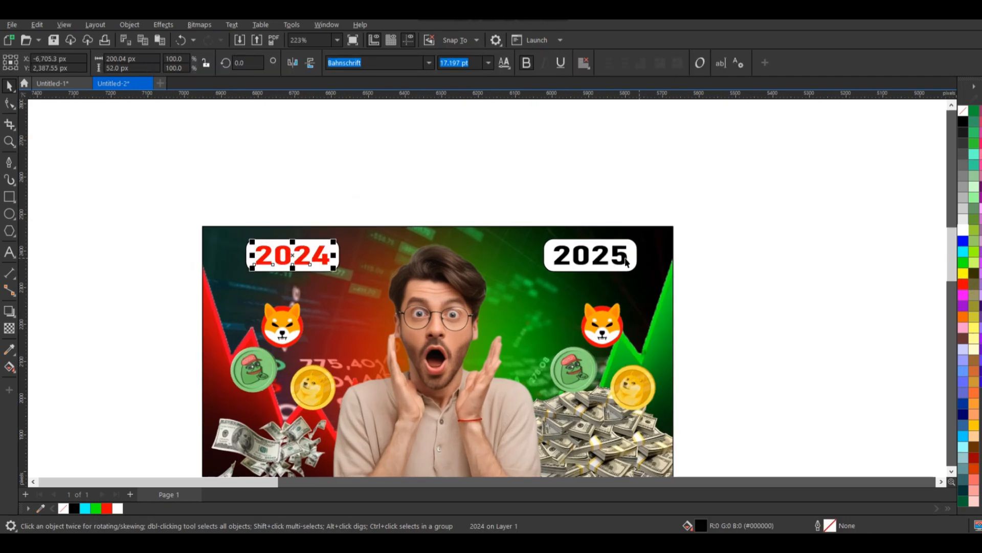
{"action": "key", "text": "Tab"}
{"action": "left_click", "coordinate": [963, 263]}
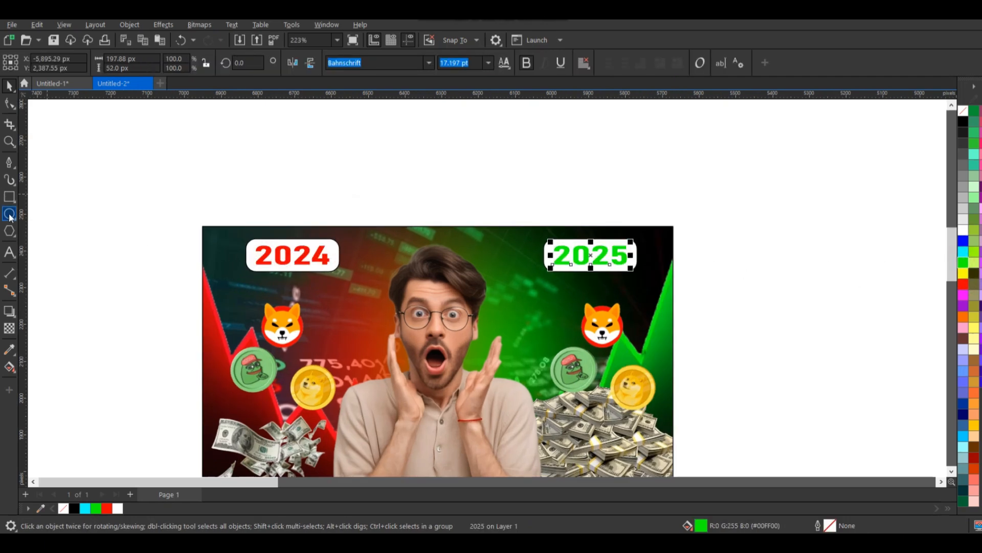
Step: Draw a circle about 73 px wide beside the 2024 box, align it to the box's horizontal centreline, and fill it red
{"action": "left_click", "coordinate": [9, 145]}
{"action": "left_click_drag", "start_coordinate": [357, 203], "coordinate": [159, 304]}
{"action": "left_click", "coordinate": [9, 214]}
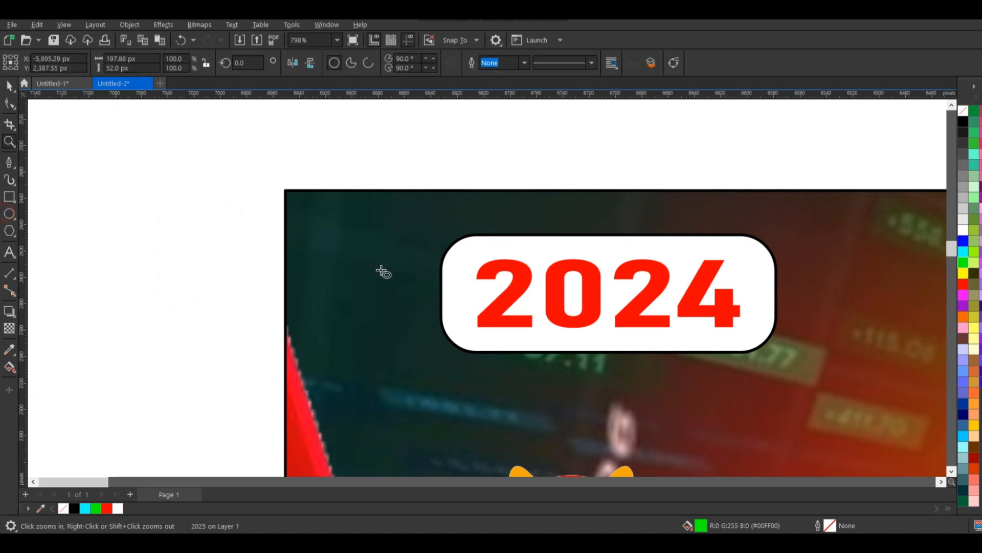
{"action": "mouse_move", "coordinate": [308, 240]}
{"action": "left_mouse_down"}
{"action": "mouse_move", "coordinate": [361, 305]}
{"action": "mouse_move", "coordinate": [407, 319]}
{"action": "left_mouse_up"}
{"action": "key", "text": "space"}
{"action": "left_click", "coordinate": [466, 278], "text": "shift"}
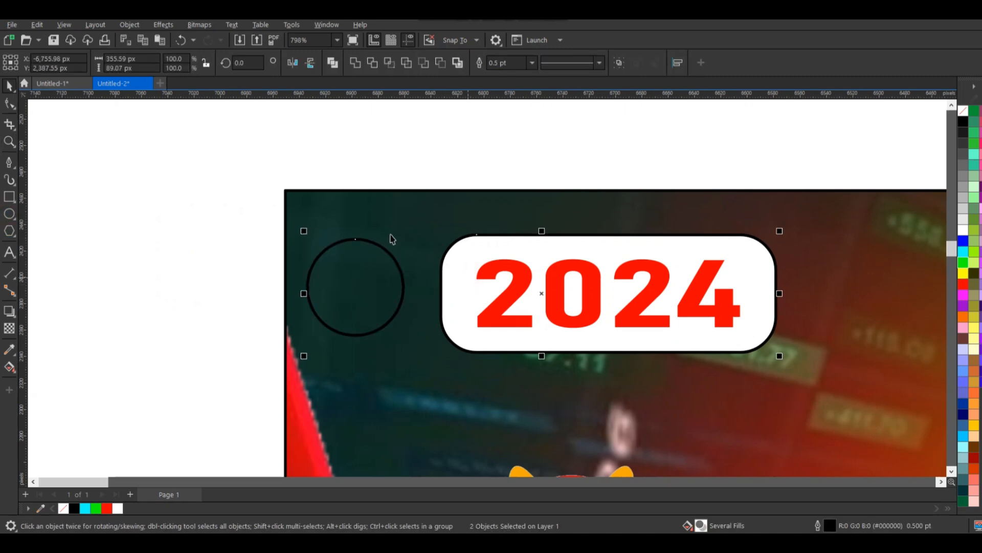
{"action": "key", "text": "e"}
{"action": "left_click_drag", "start_coordinate": [245, 171], "coordinate": [414, 353]}
{"action": "left_click", "coordinate": [963, 284]}
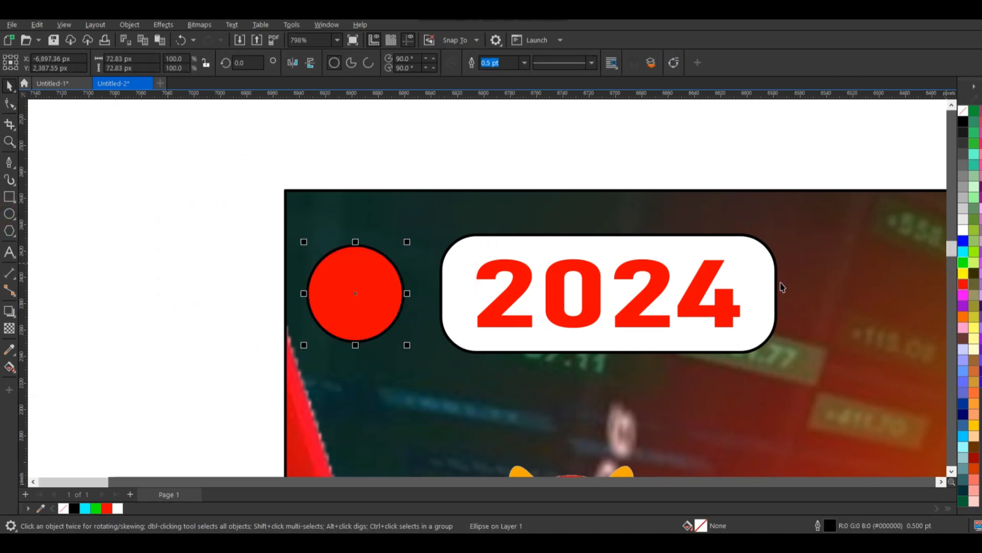
Step: Draw a vertical line about 47 px long inside the red circle and give its lower end an open arrowhead
{"action": "left_click", "coordinate": [9, 162]}
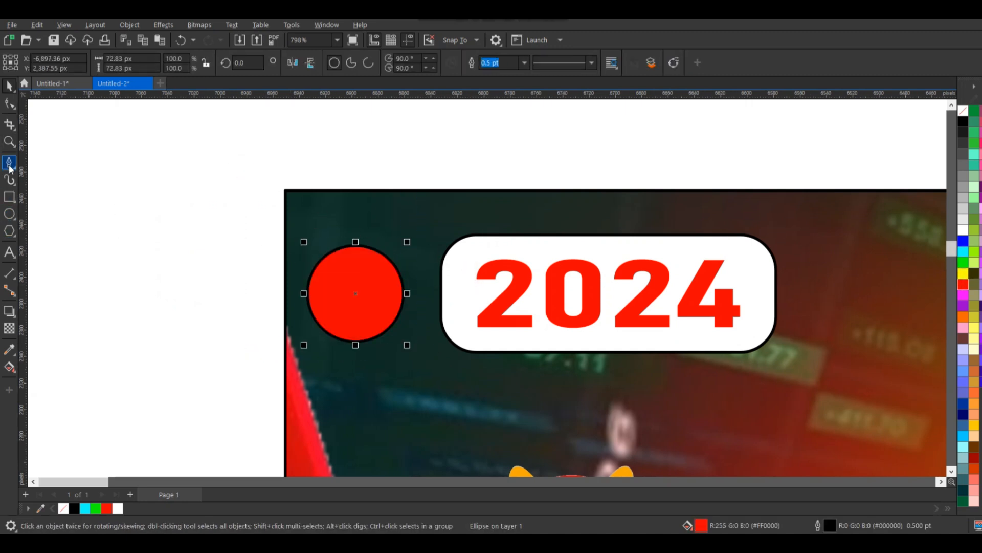
{"action": "left_click", "coordinate": [355, 255]}
{"action": "left_click", "coordinate": [355, 318]}
{"action": "key", "text": "space"}
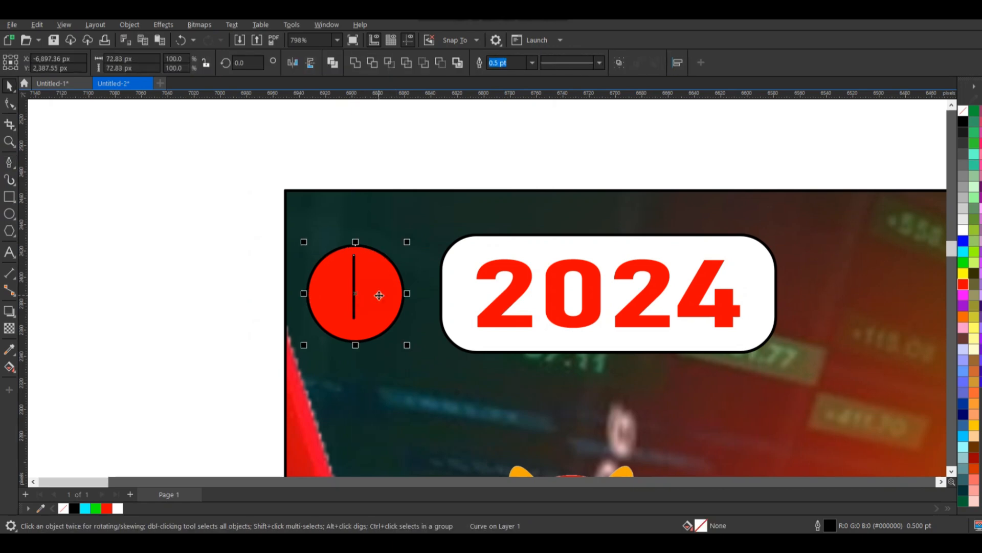
{"action": "left_click_drag", "start_coordinate": [242, 204], "coordinate": [383, 329]}
{"action": "left_click", "coordinate": [519, 64]}
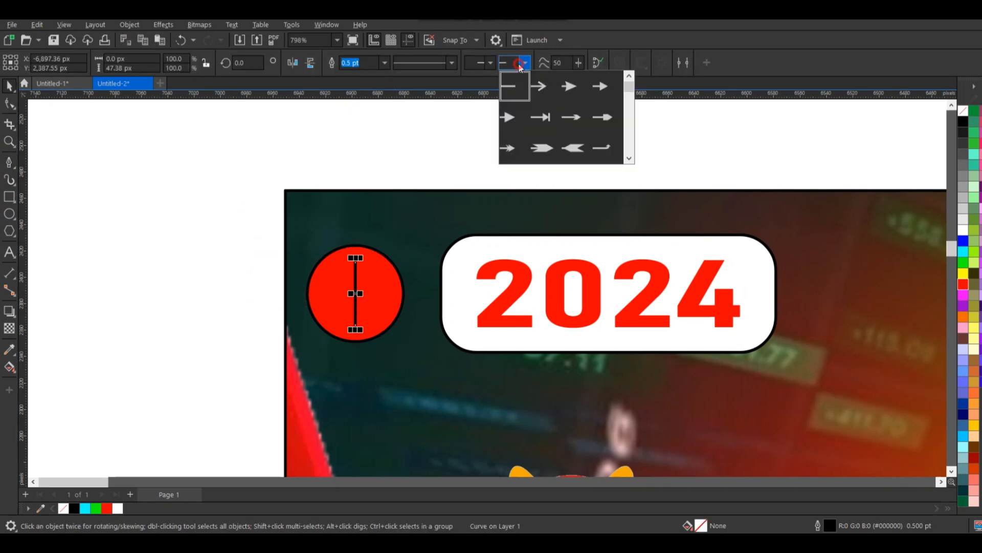
{"action": "left_click", "coordinate": [535, 88]}
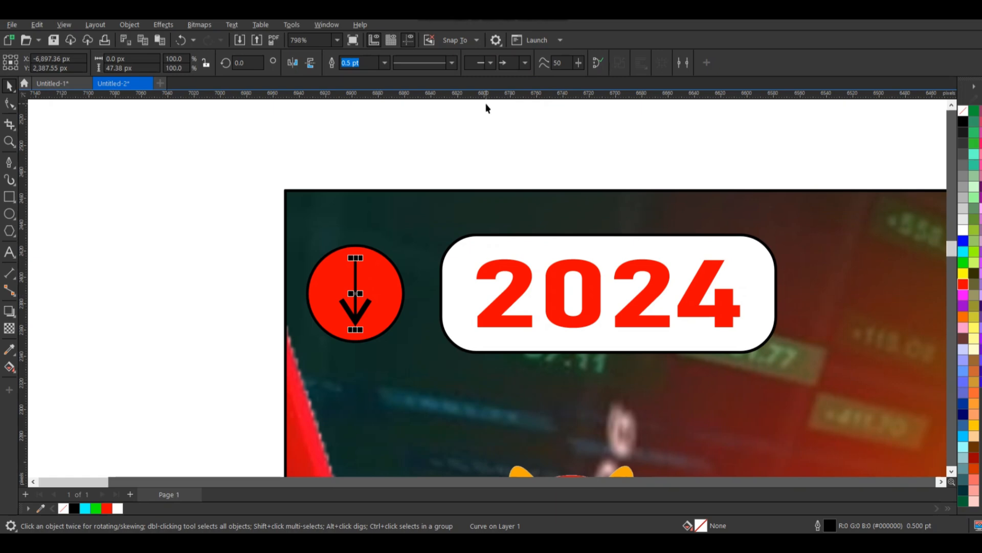
Step: Set the down arrow's outline width to 1.0 pt and its colour to white
{"action": "key", "text": "F12"}
{"action": "left_click", "coordinate": [436, 208]}
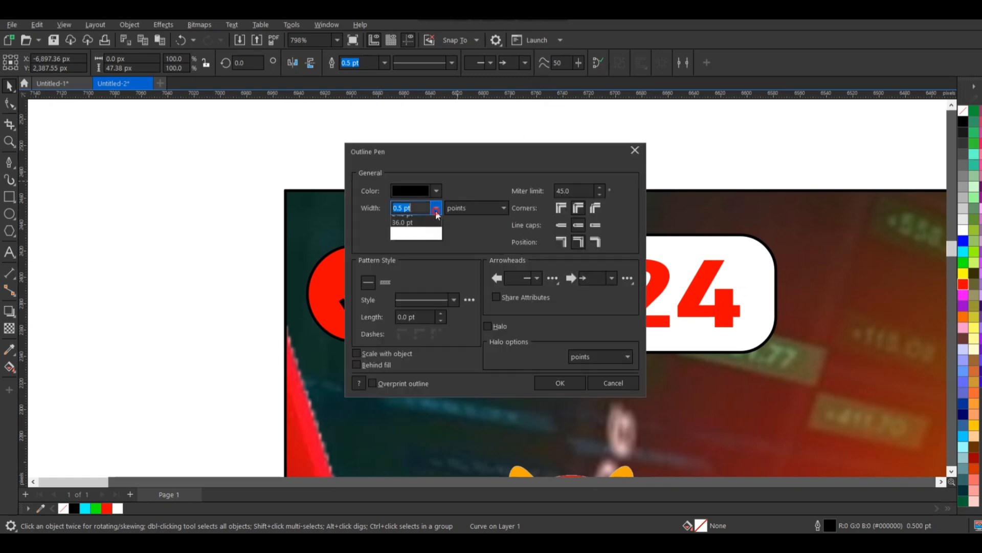
{"action": "left_click", "coordinate": [419, 253]}
{"action": "left_click", "coordinate": [557, 382]}
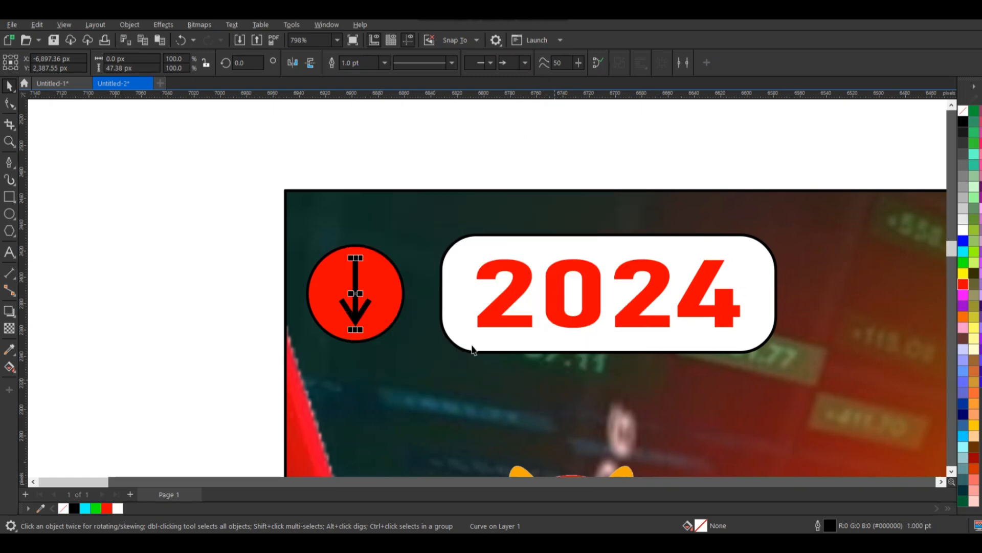
{"action": "left_click", "coordinate": [380, 288], "text": "shift"}
{"action": "left_click_drag", "start_coordinate": [233, 193], "coordinate": [380, 332]}
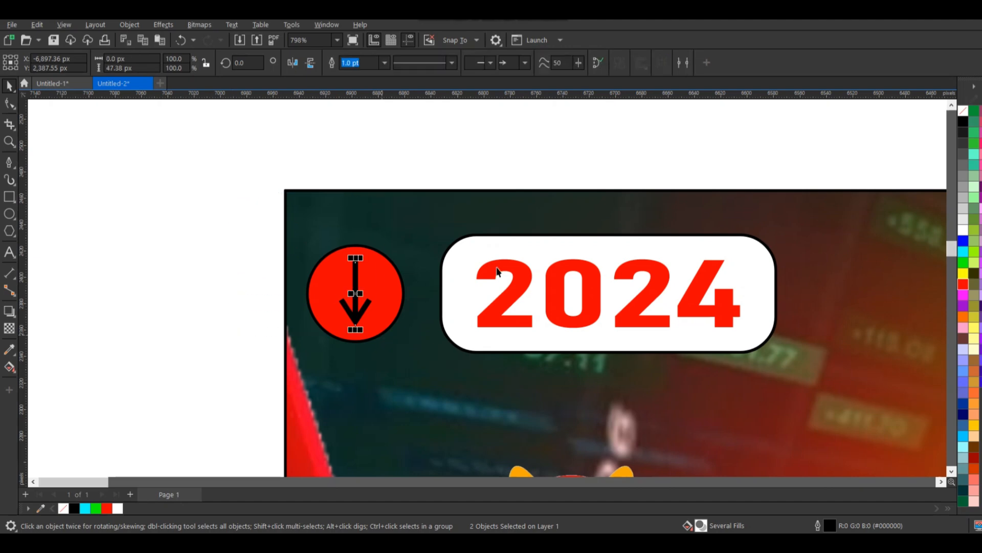
{"action": "right_click", "coordinate": [962, 236]}
{"action": "left_click", "coordinate": [899, 239]}
{"action": "scroll", "coordinate": [143, 251], "scroll_direction": "down", "scroll_amount": 4}
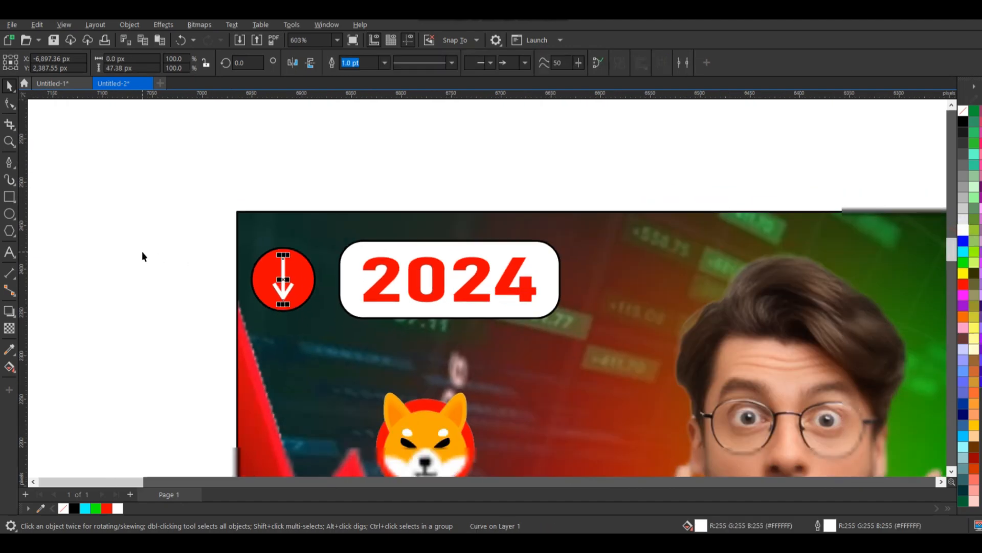
Step: Duplicate the arrow and its circle beside the 2025 box, flip the copied arrow upward, and colour it green
{"action": "left_click_drag", "start_coordinate": [147, 216], "coordinate": [907, 271]}
{"action": "scroll", "coordinate": [289, 213], "scroll_direction": "down", "scroll_amount": 2}
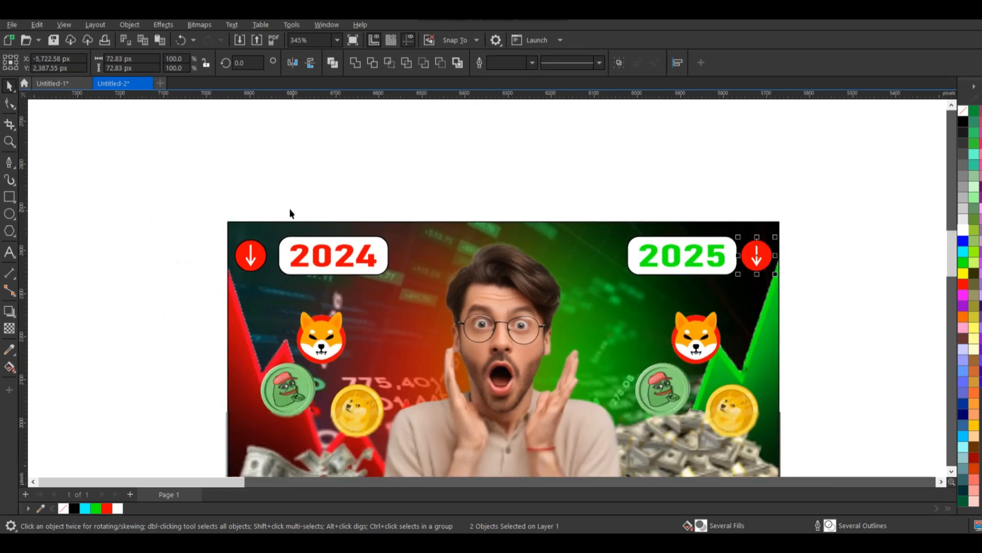
{"action": "left_click_drag", "start_coordinate": [659, 177], "coordinate": [740, 260]}
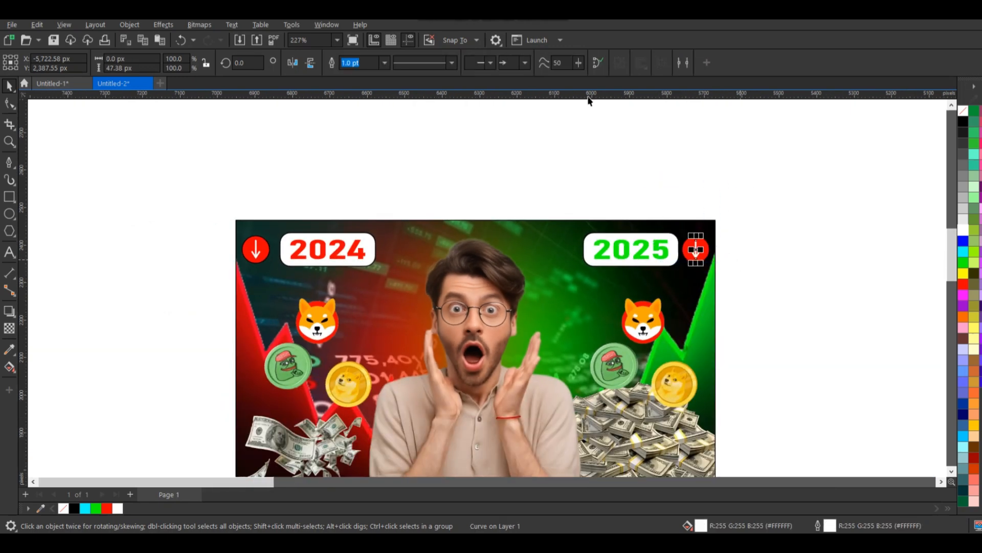
{"action": "left_click", "coordinate": [965, 263]}
{"action": "left_click", "coordinate": [863, 279]}
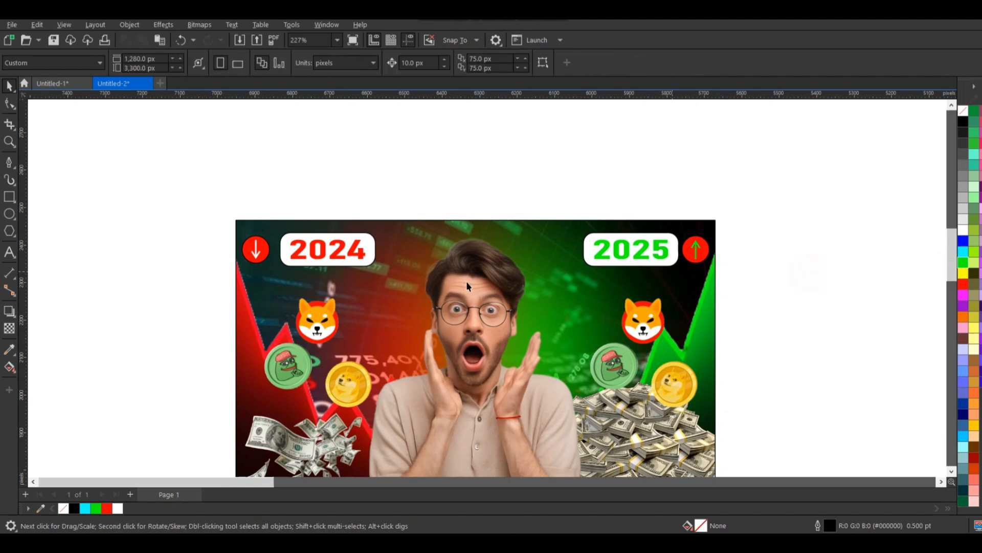
Step: Preview the whole thumbnail in full screen
{"action": "scroll", "coordinate": [467, 285], "scroll_direction": "down", "scroll_amount": 3}
{"action": "scroll", "coordinate": [444, 284], "scroll_direction": "up", "scroll_amount": 2}
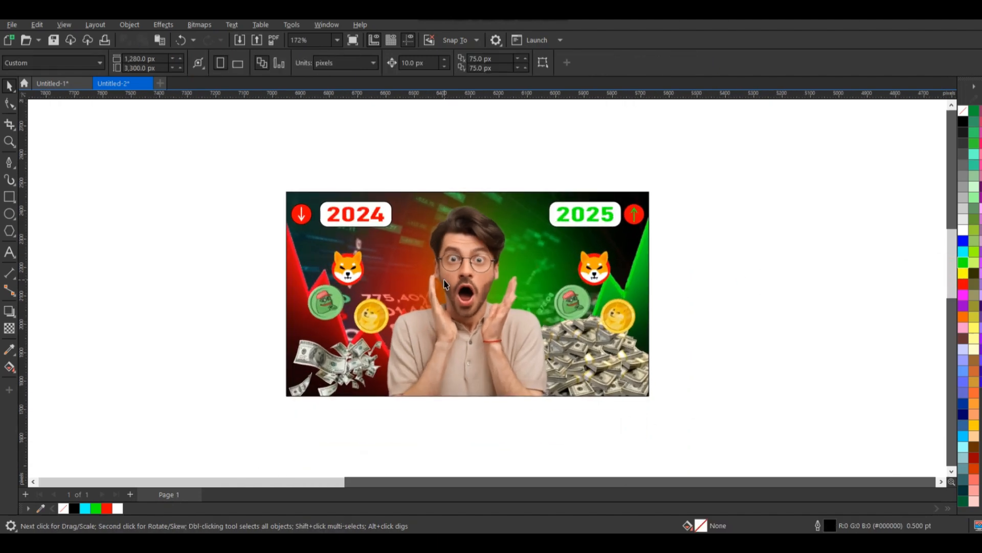
{"action": "scroll", "coordinate": [444, 283], "scroll_direction": "up", "scroll_amount": 1}
{"action": "key", "text": "F9"}
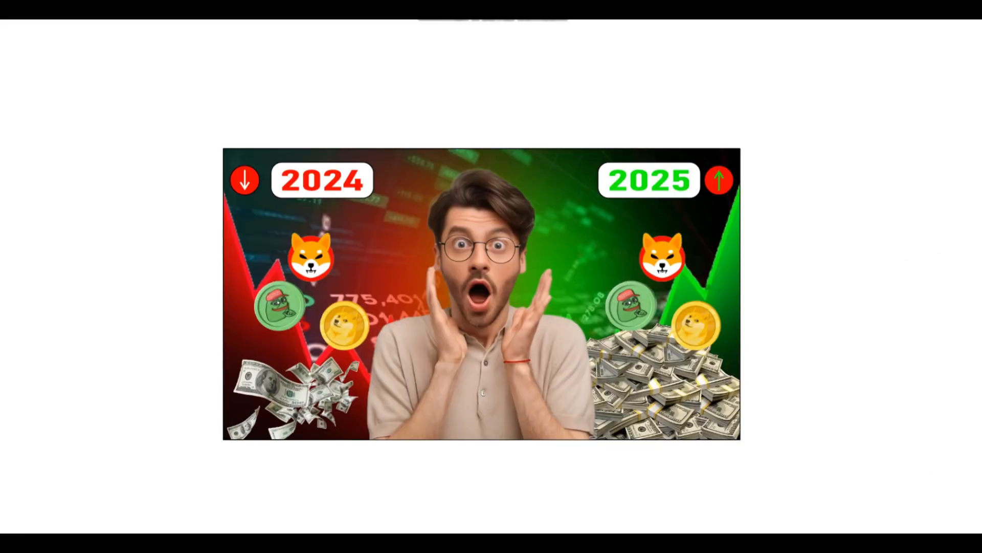